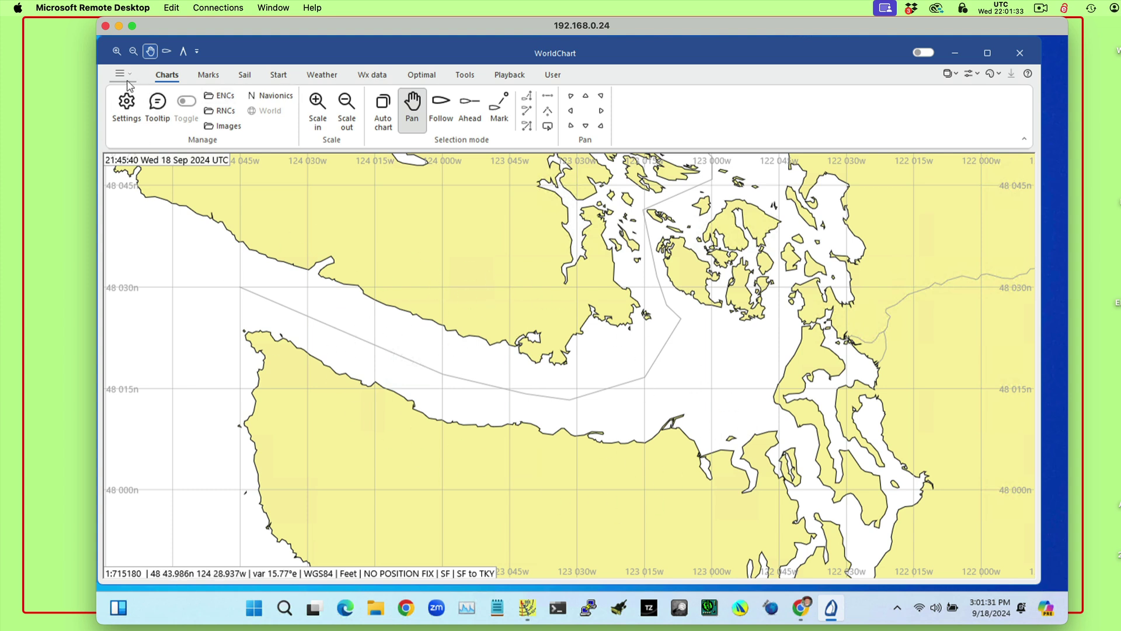
Step: Mark an Expedition GRIB area over the Strait of Juan de Fuca, about 48°41'N 124°23'W to 47°54'N 122°38'W
click(375, 81)
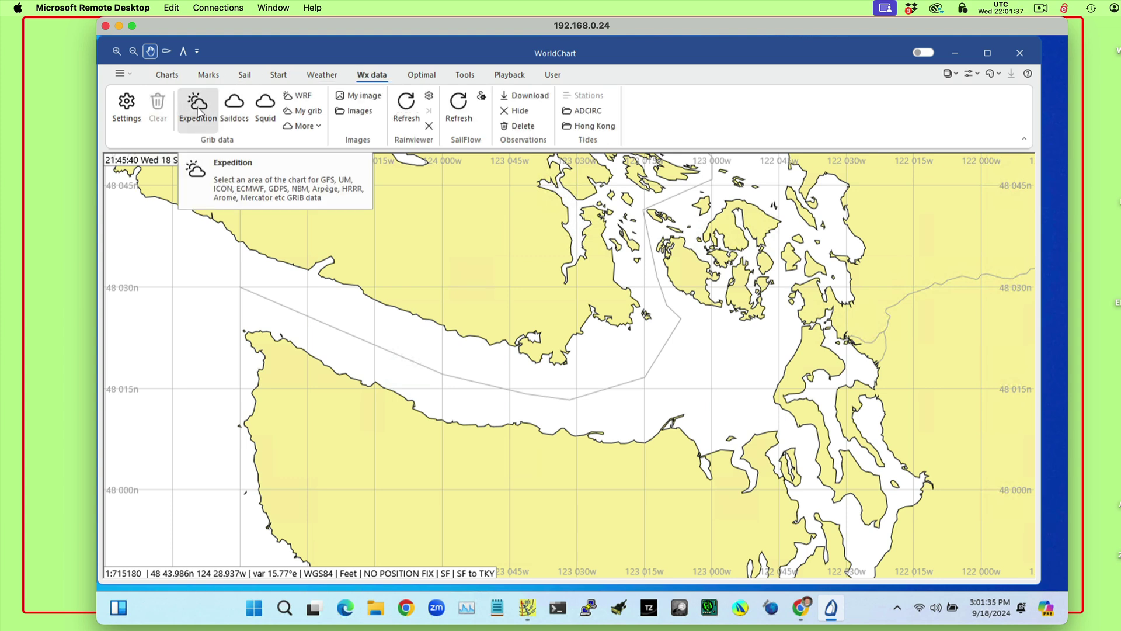
click(199, 111)
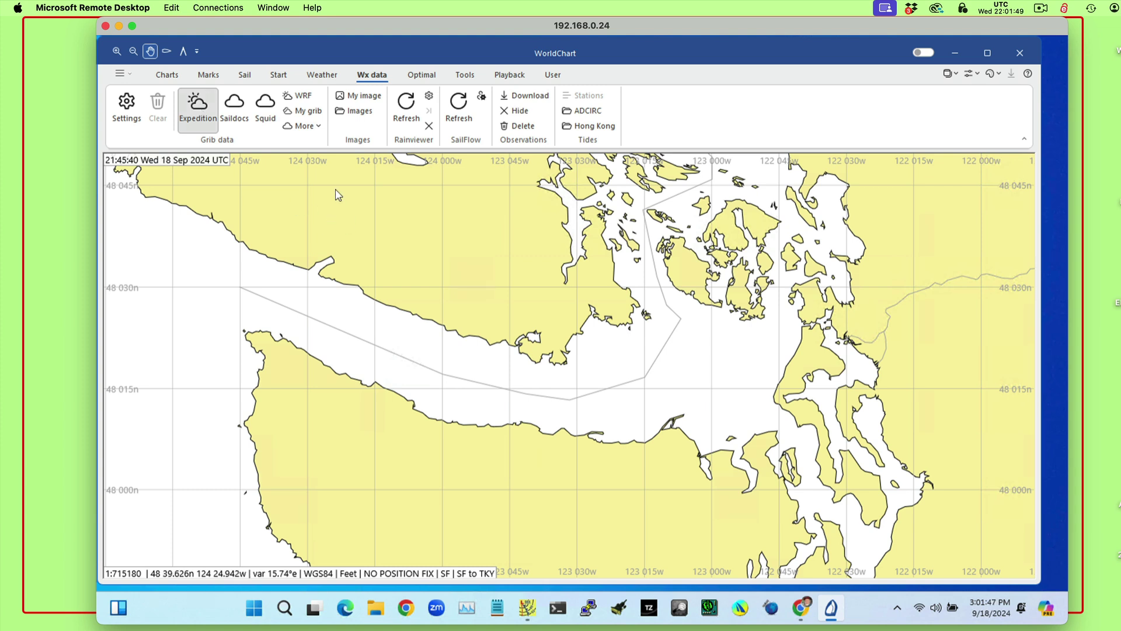
mouse_move(339, 210)
mouse_down()
mouse_move(372, 342)
mouse_move(655, 555)
mouse_move(820, 545)
mouse_up()
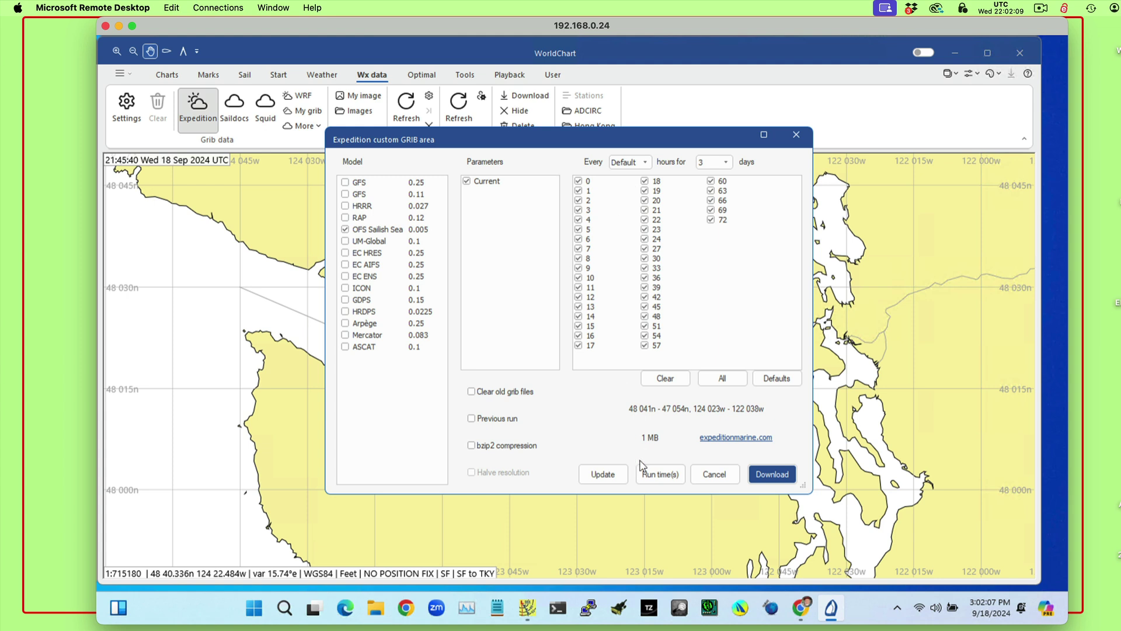
Step: Set the forecast length to 1 day and download the OFS Sailish Sea current GRIB data
click(727, 168)
click(710, 176)
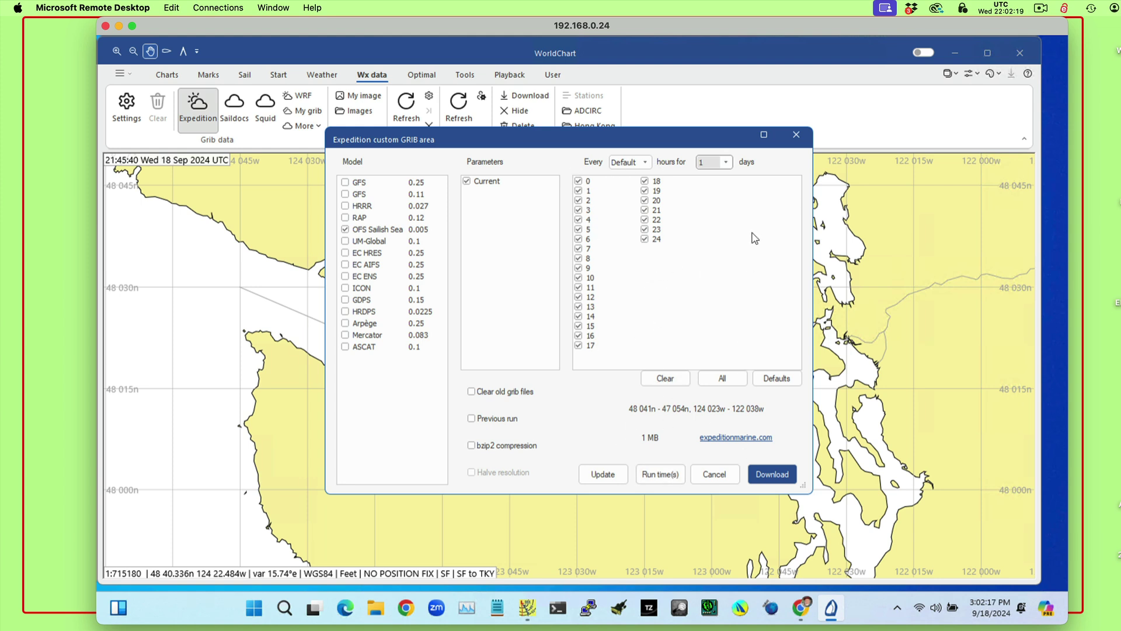
click(773, 475)
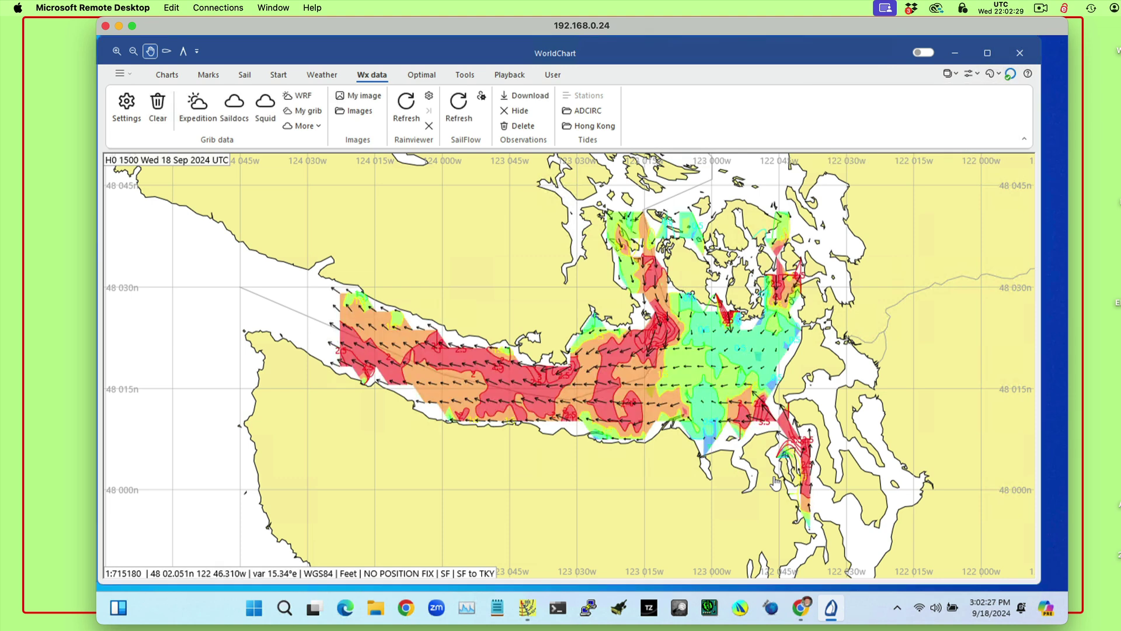
Step: Turn on the weather tooltip for reading current values in the strait
scroll(570, 381, up, 2)
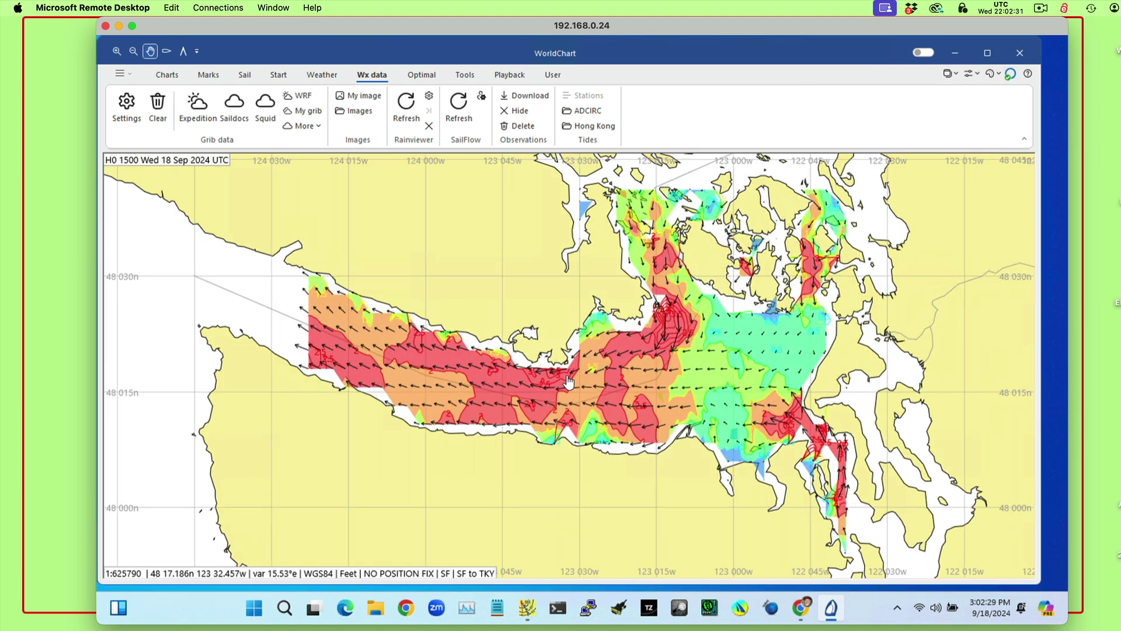
scroll(570, 381, up, 4)
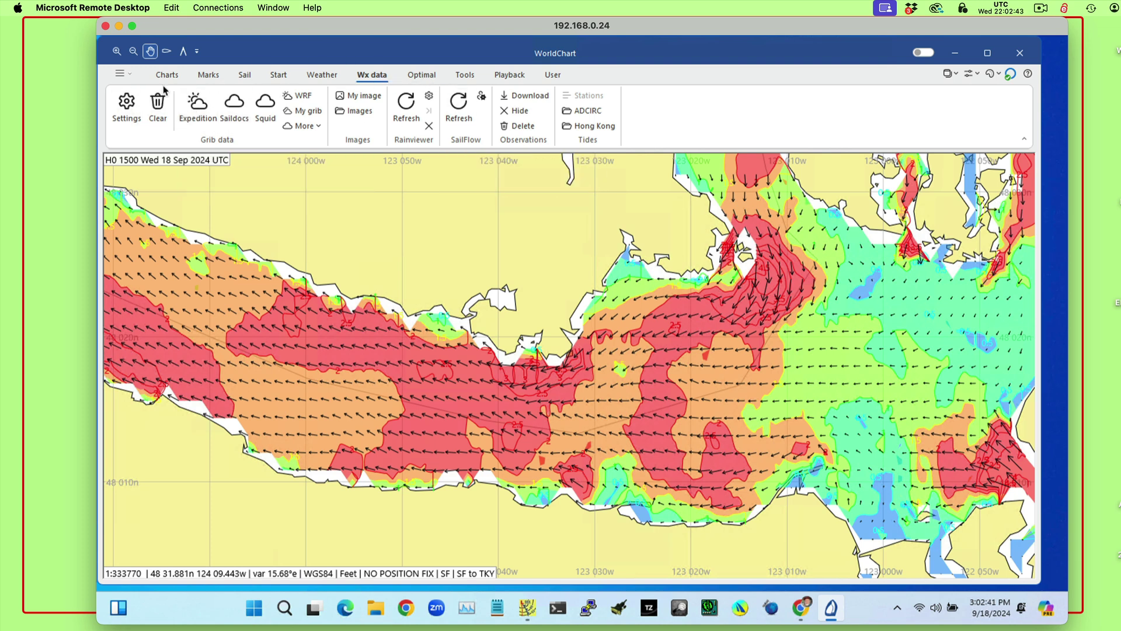
click(321, 76)
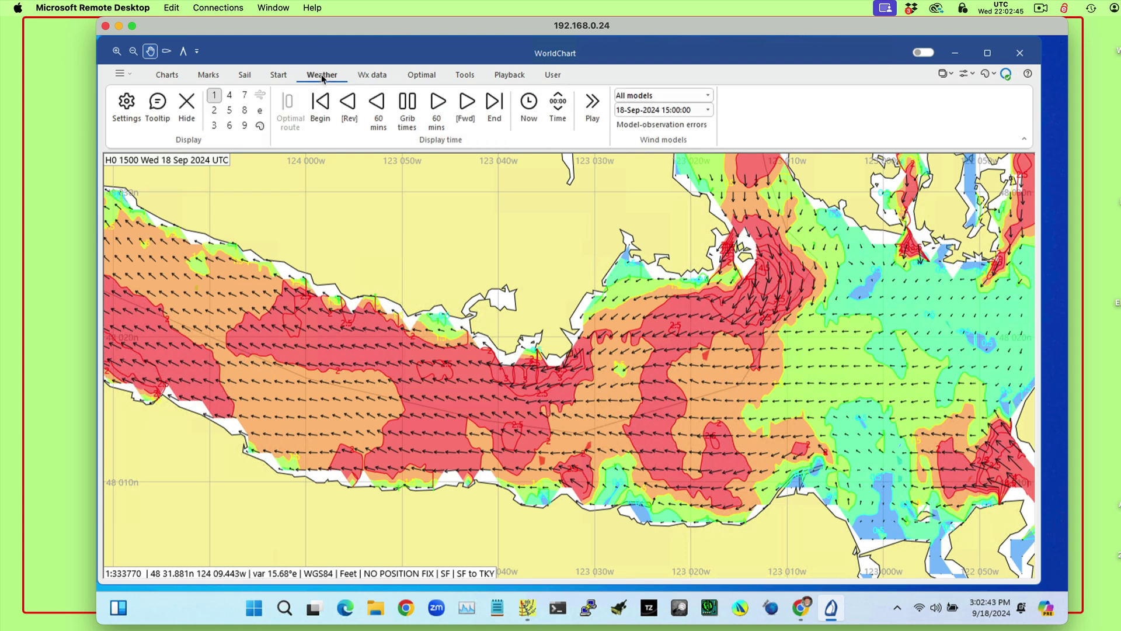
click(162, 106)
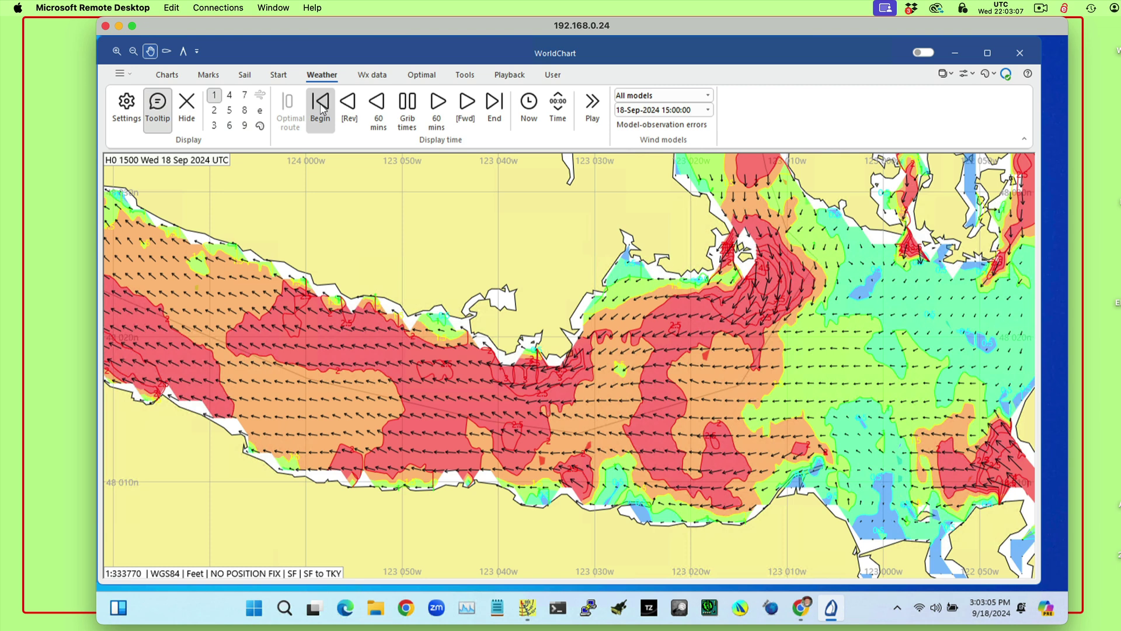
Step: Advance the current forecast in 60-minute steps to 22:00 UTC on 18 Sep 2024 and examine the flow in the strait
click(438, 105)
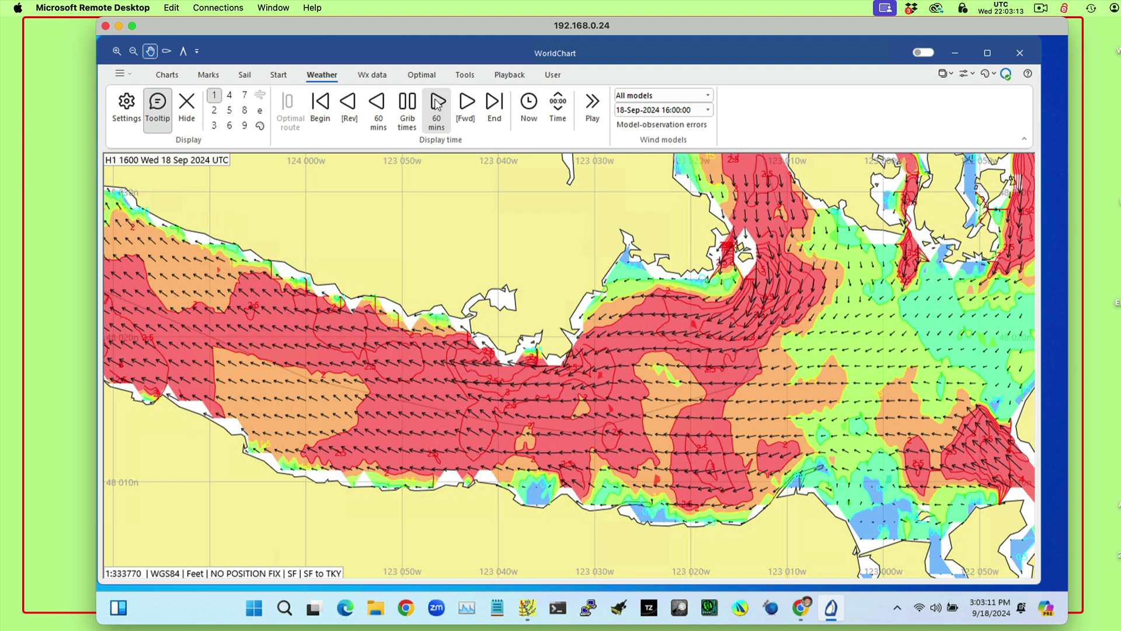
click(437, 105)
click(437, 105)
click(438, 105)
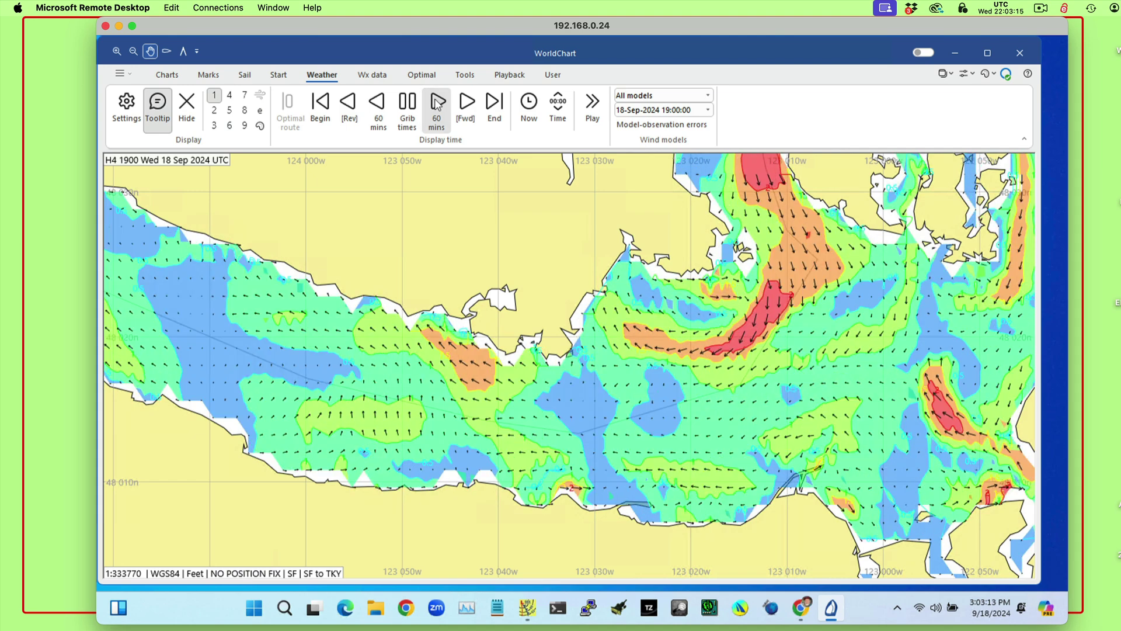
click(437, 105)
click(437, 105)
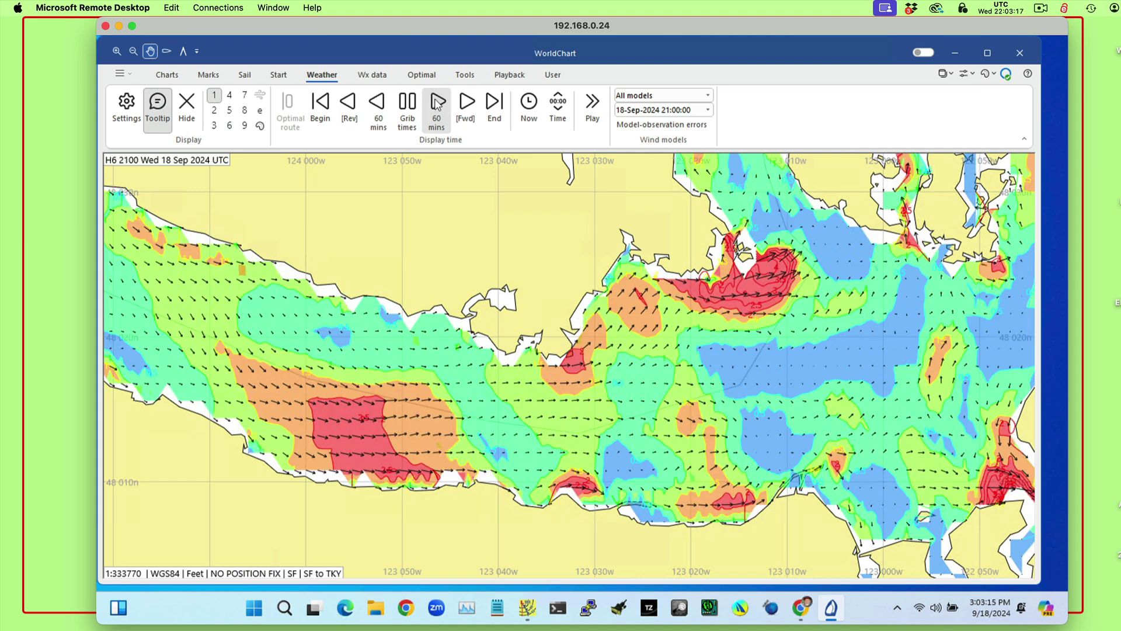
click(437, 105)
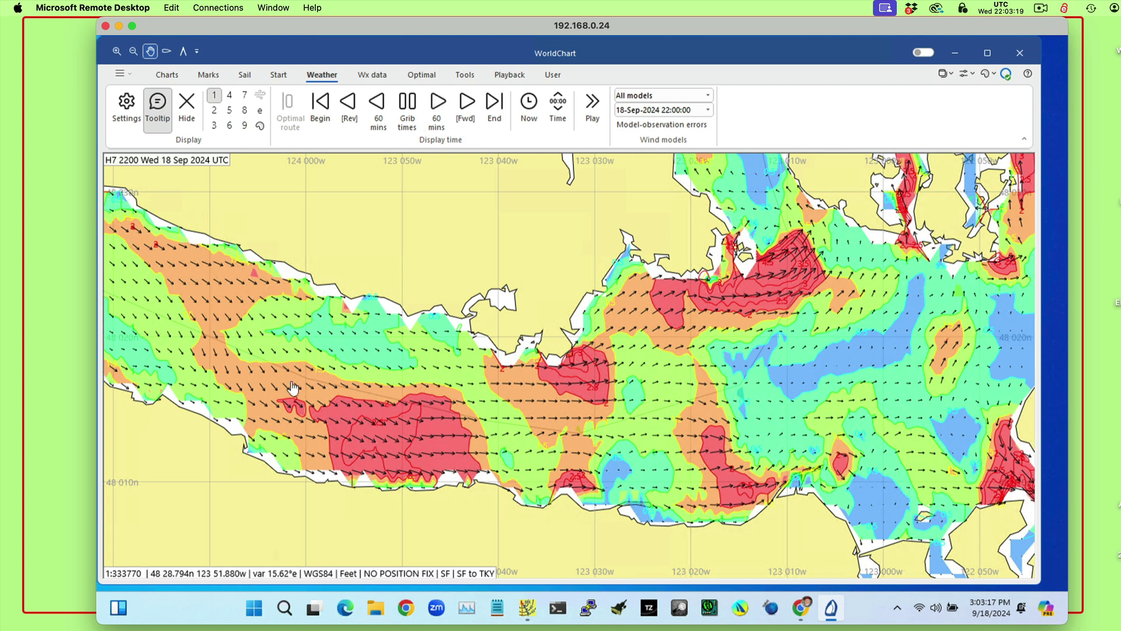
mouse_move(424, 435)
click(1042, 9)
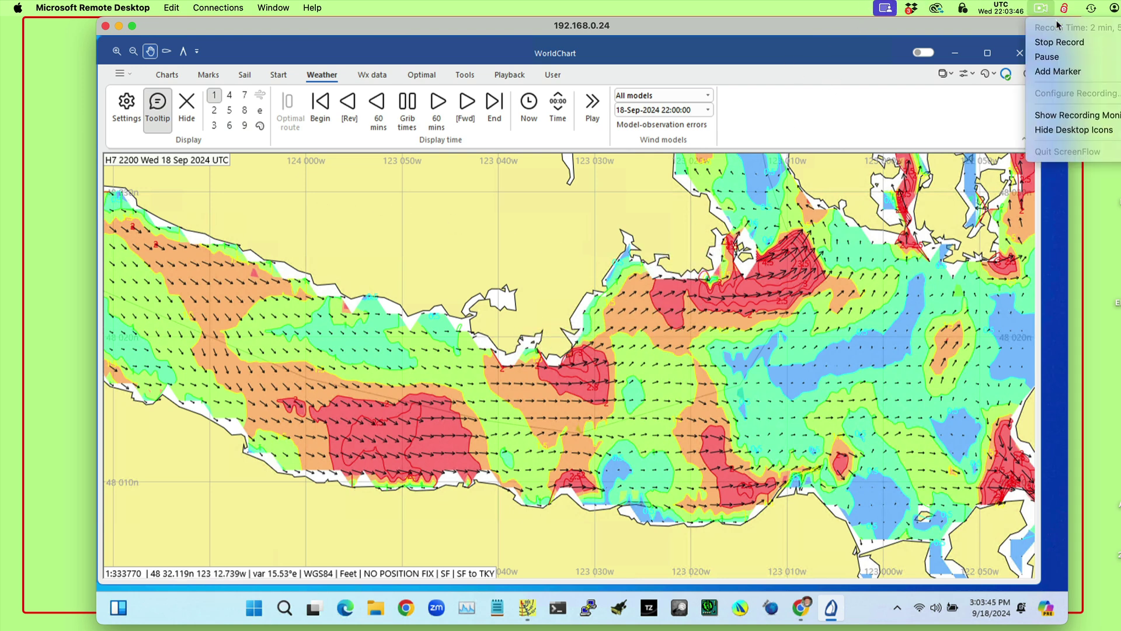
click(1047, 56)
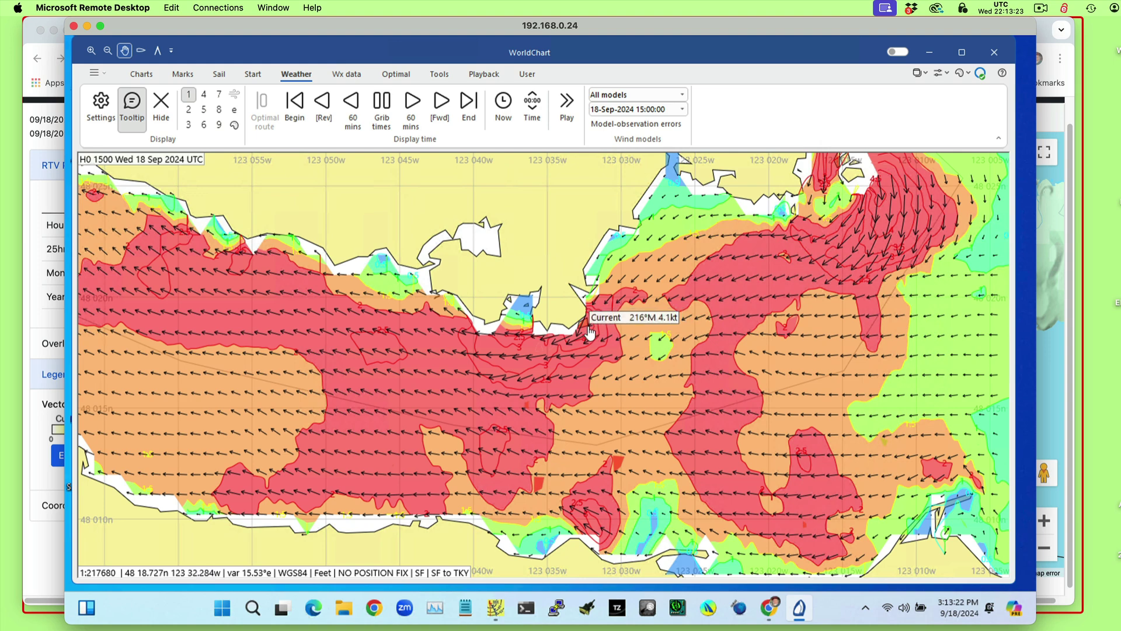
Step: Move the remote desktop window out of the way and switch to the HFRNet radar current map in Chrome
drag(402, 32, 475, 629)
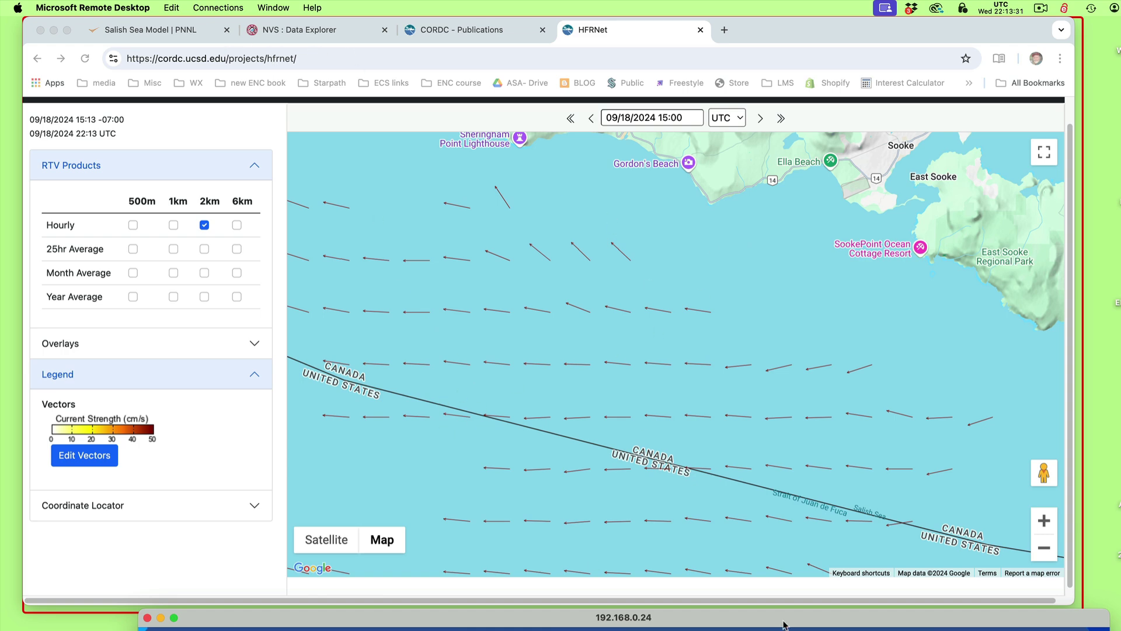
drag(783, 623, 721, 69)
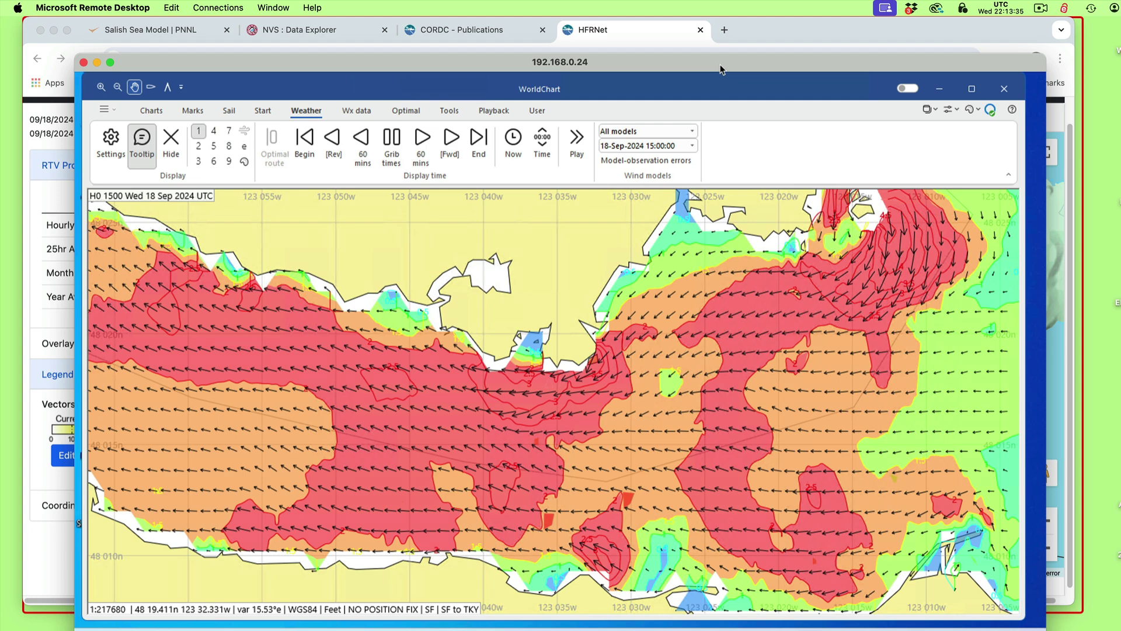
drag(721, 69, 716, 623)
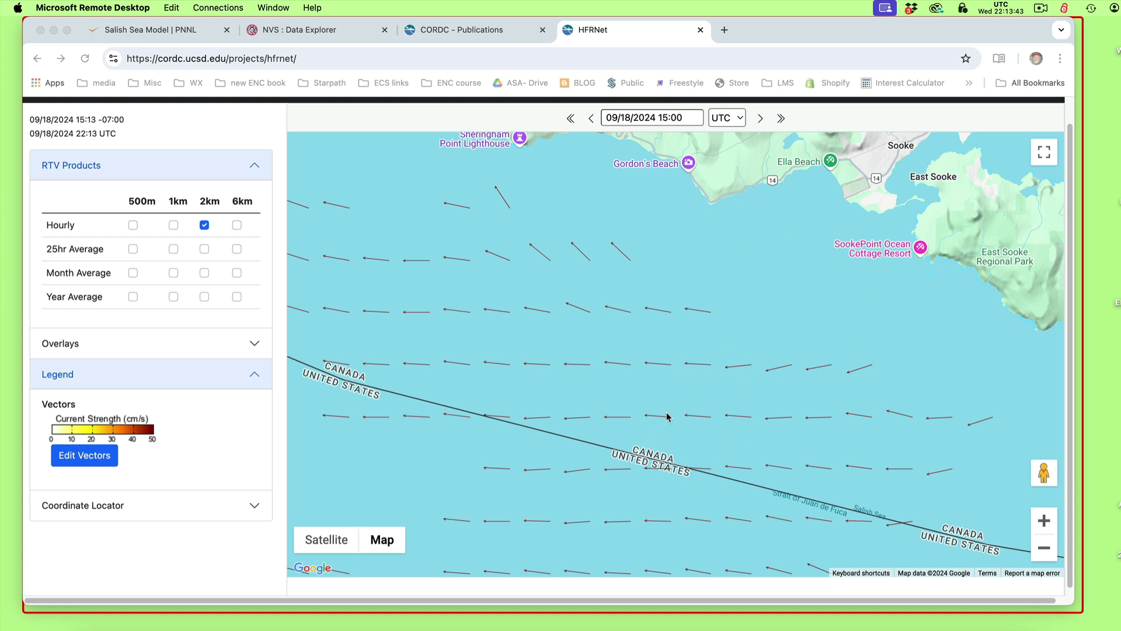
click(662, 379)
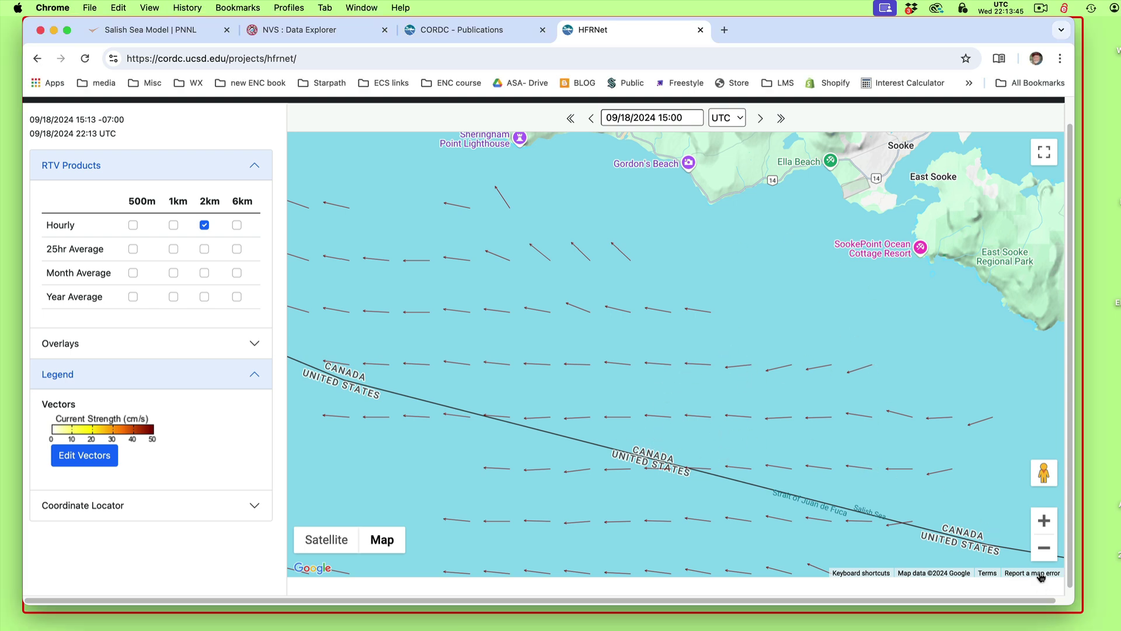
Step: Show the Station Placemarks overlay on the HFRNet map of the strait
click(1044, 551)
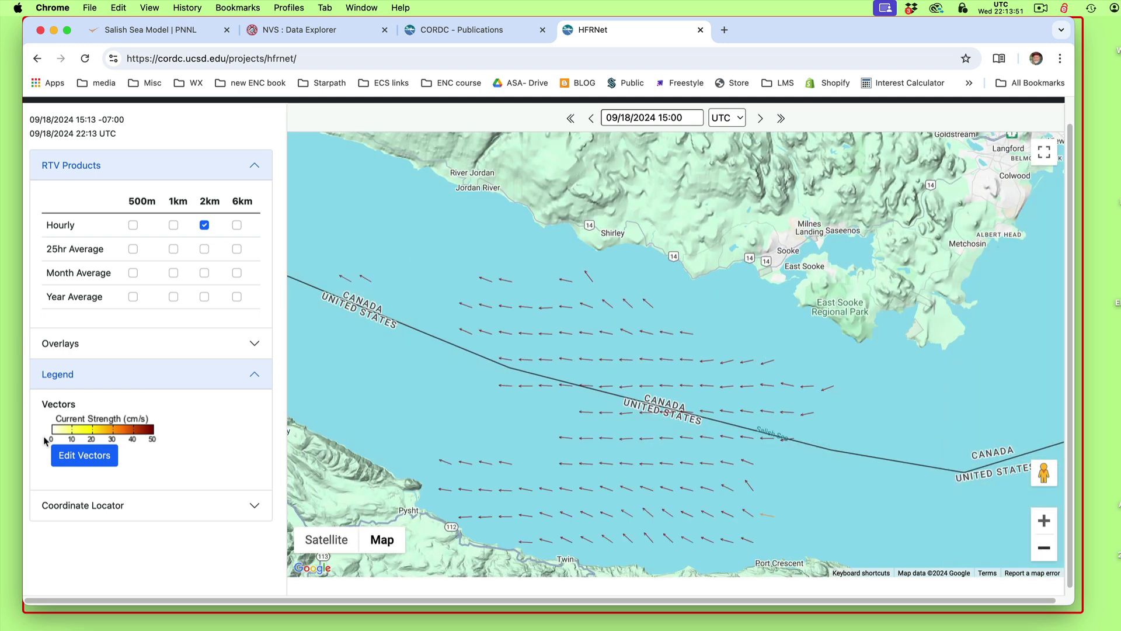
click(76, 352)
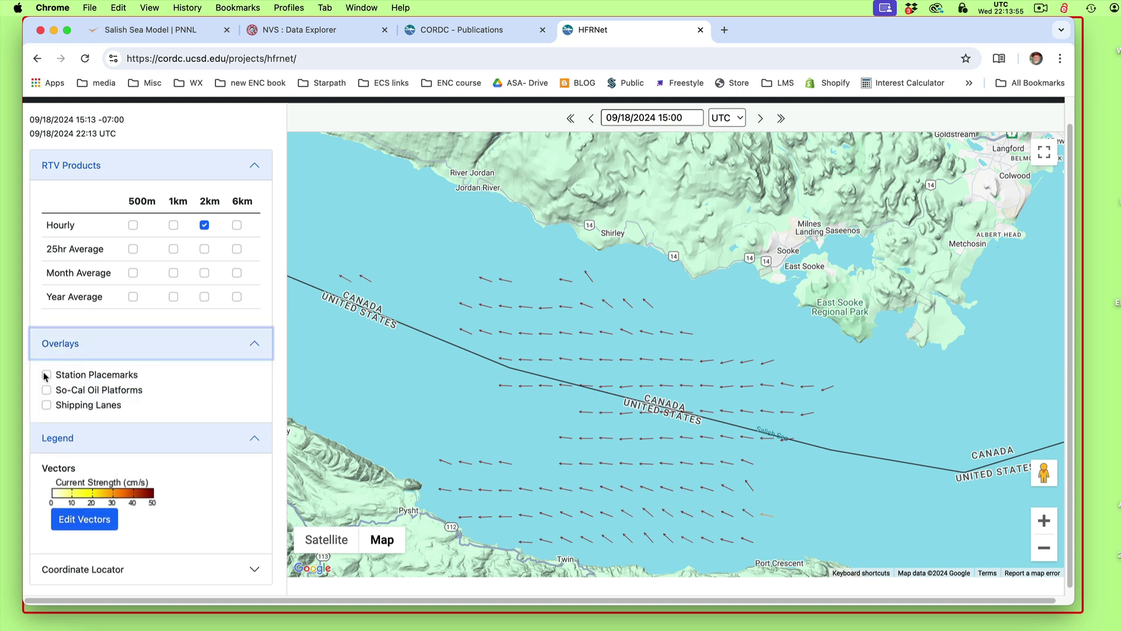
click(46, 374)
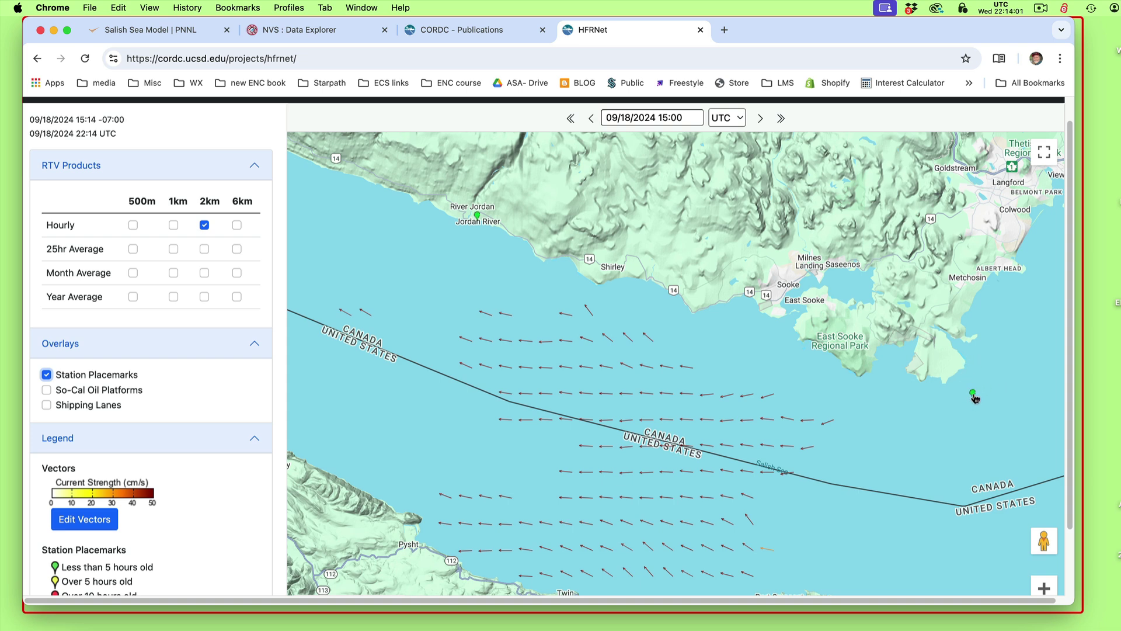
Step: Inspect the details of a radar current vector southwest of East Sooke and another just south of the Canada–US border in mid-strait
drag(724, 412, 725, 310)
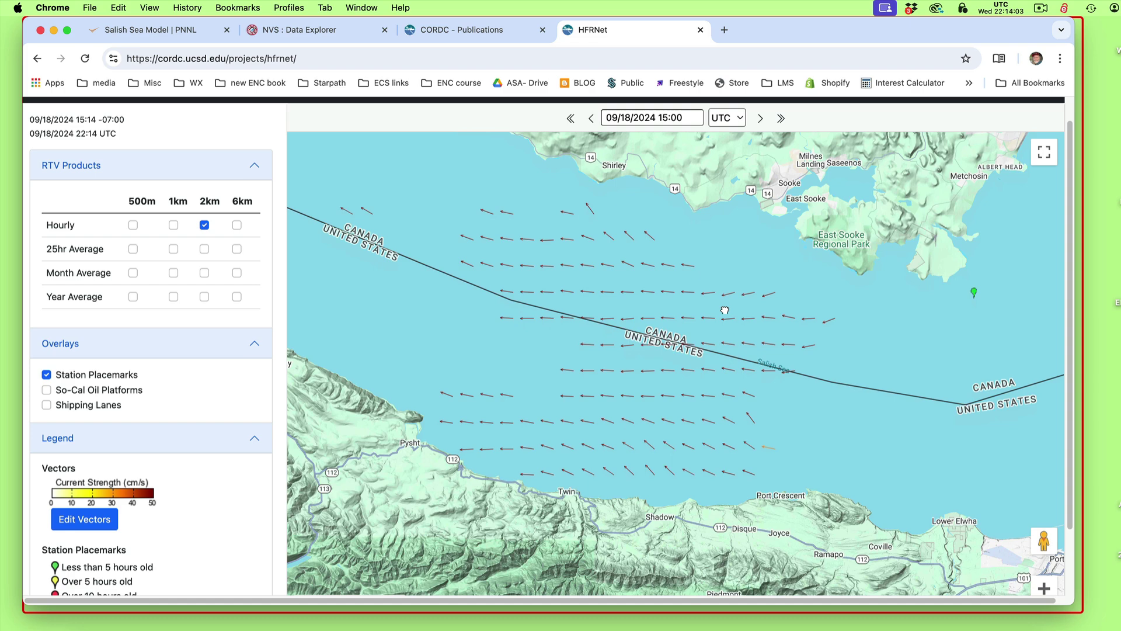
scroll(641, 427, up, 1)
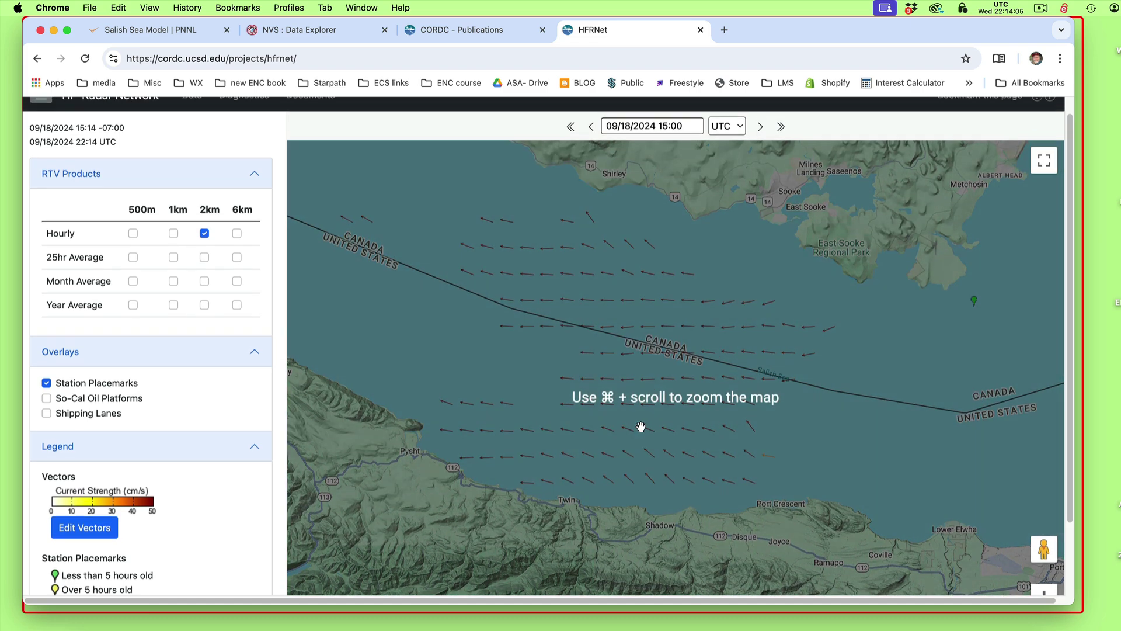
click(769, 302)
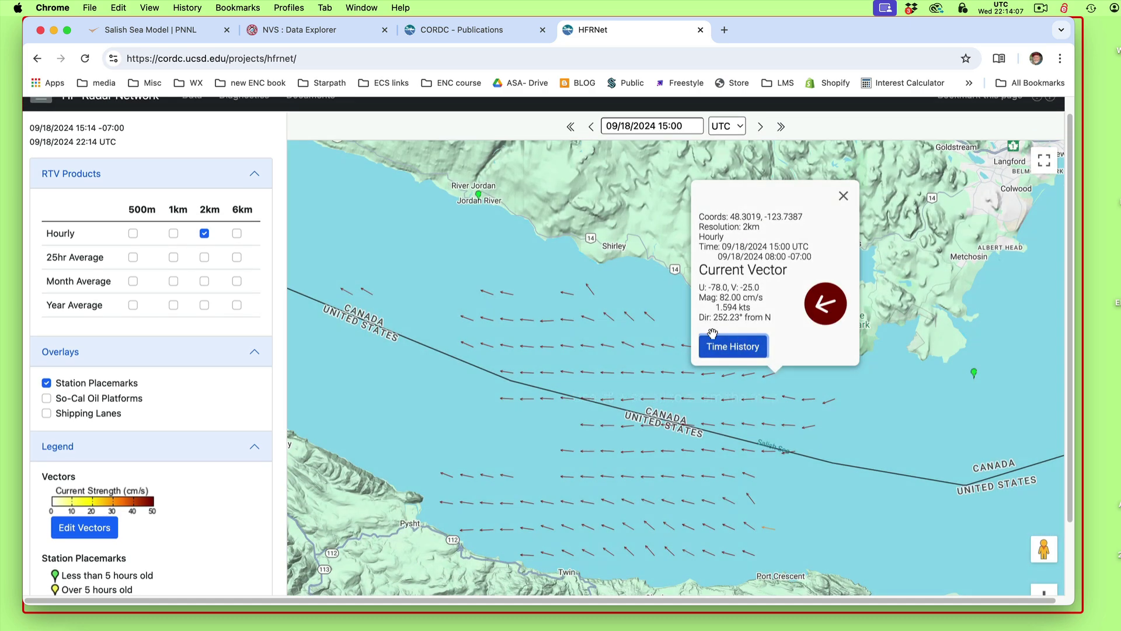
click(845, 197)
drag(650, 444, 654, 331)
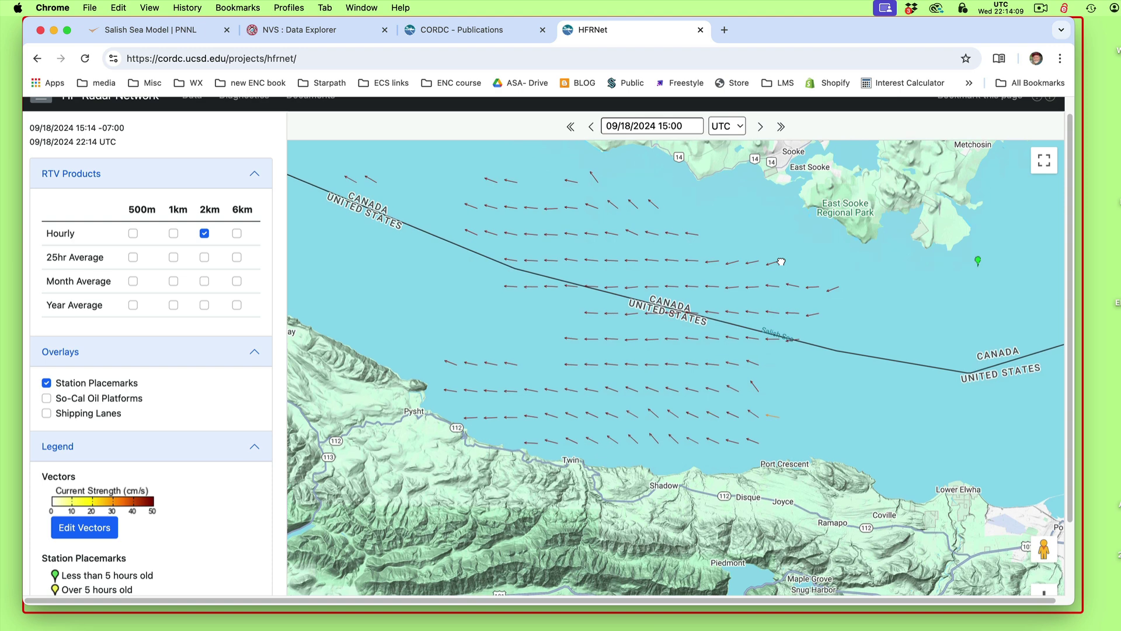
click(632, 345)
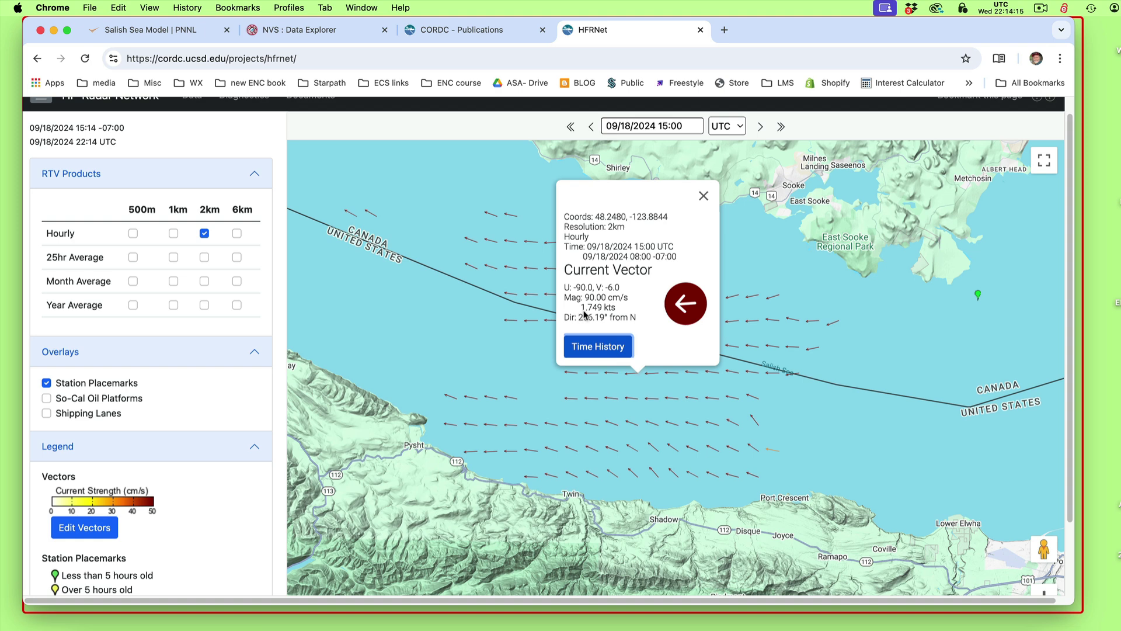
click(704, 195)
Step: Inspect the details of current vectors in the northwest, south and east parts of the radar coverage
click(527, 244)
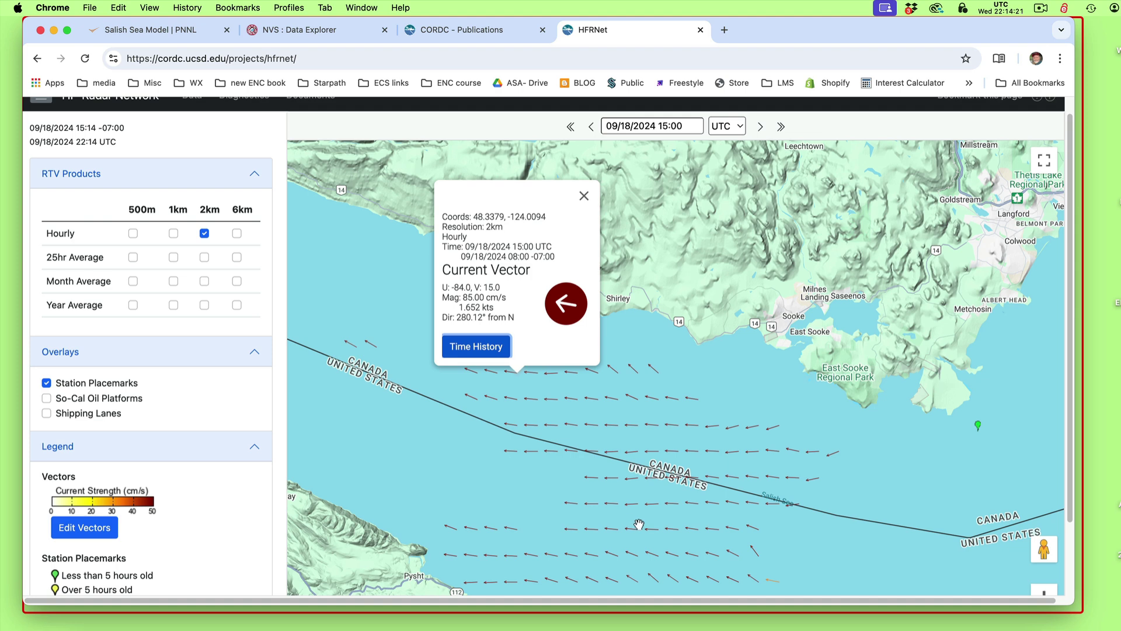
drag(639, 524, 663, 407)
click(668, 409)
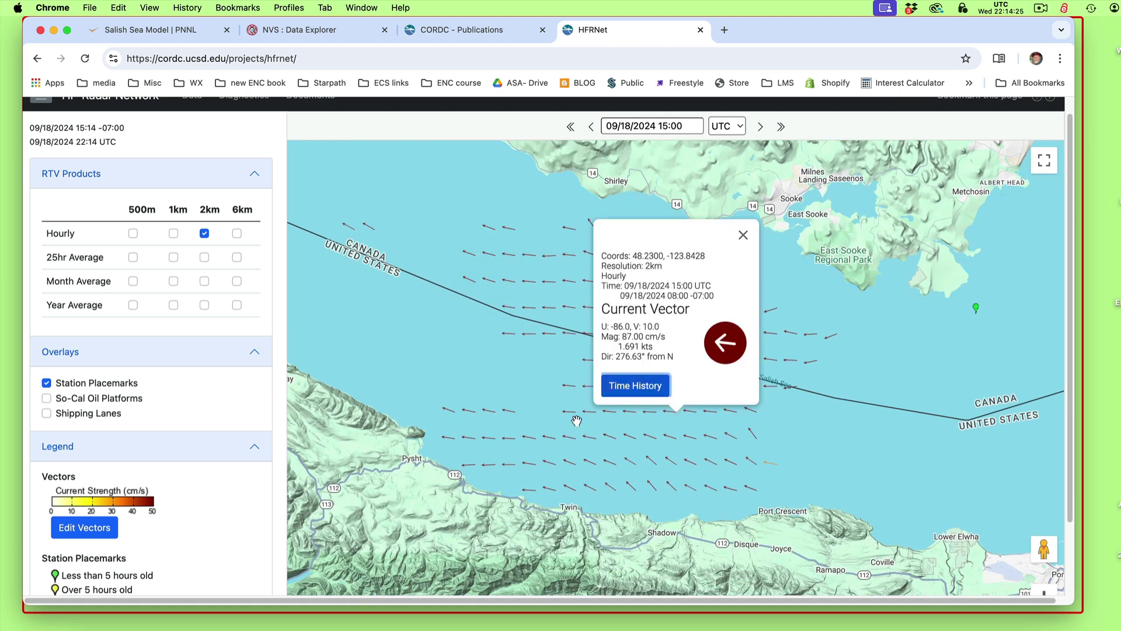
click(743, 235)
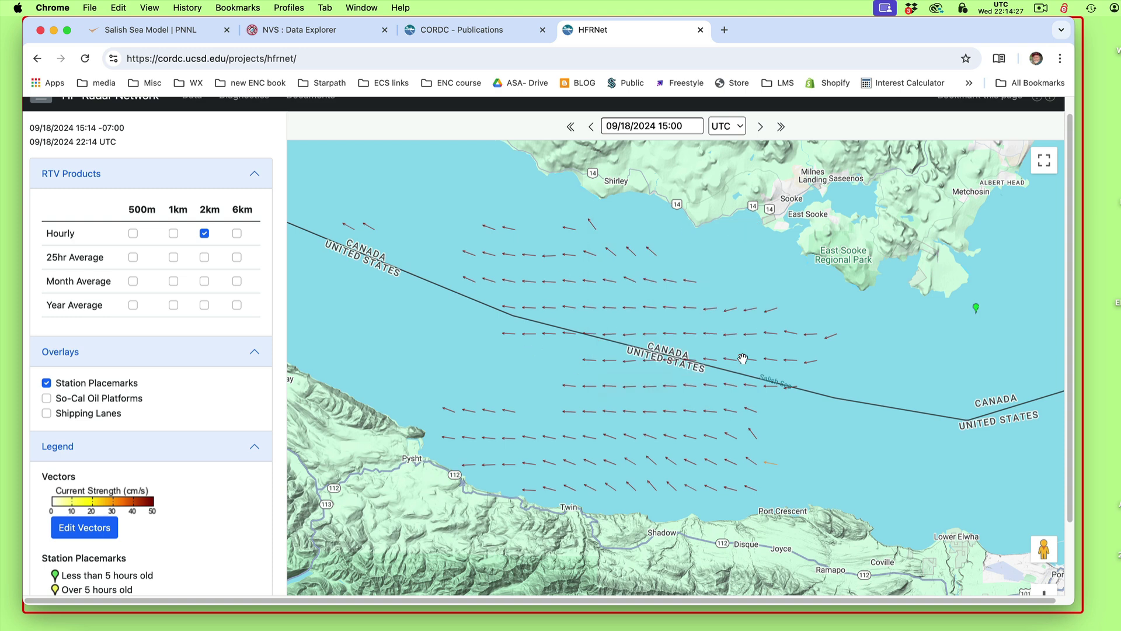
click(748, 333)
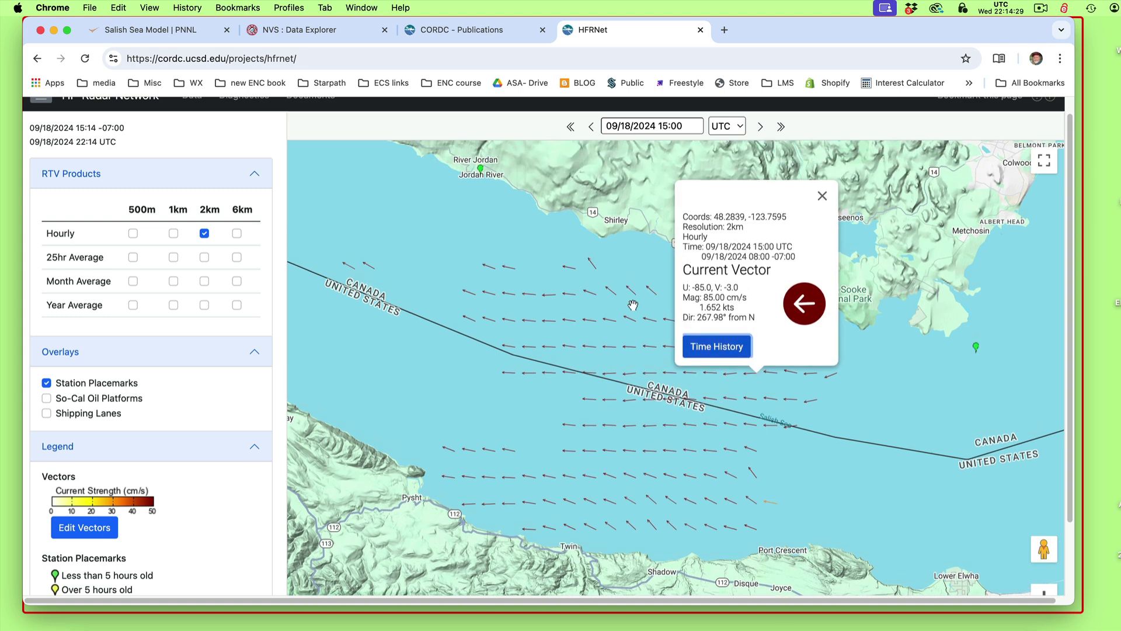
click(823, 197)
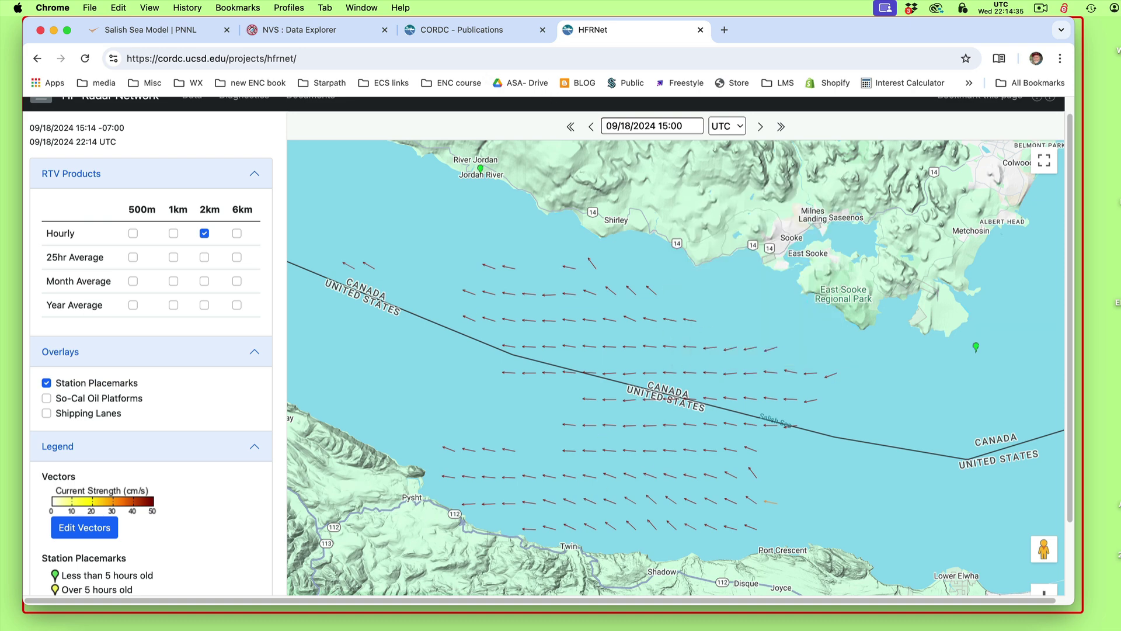
Step: Switch back to Expedition and advance the current forecast in 60-minute steps to 18:00 UTC
key(super+Tab)
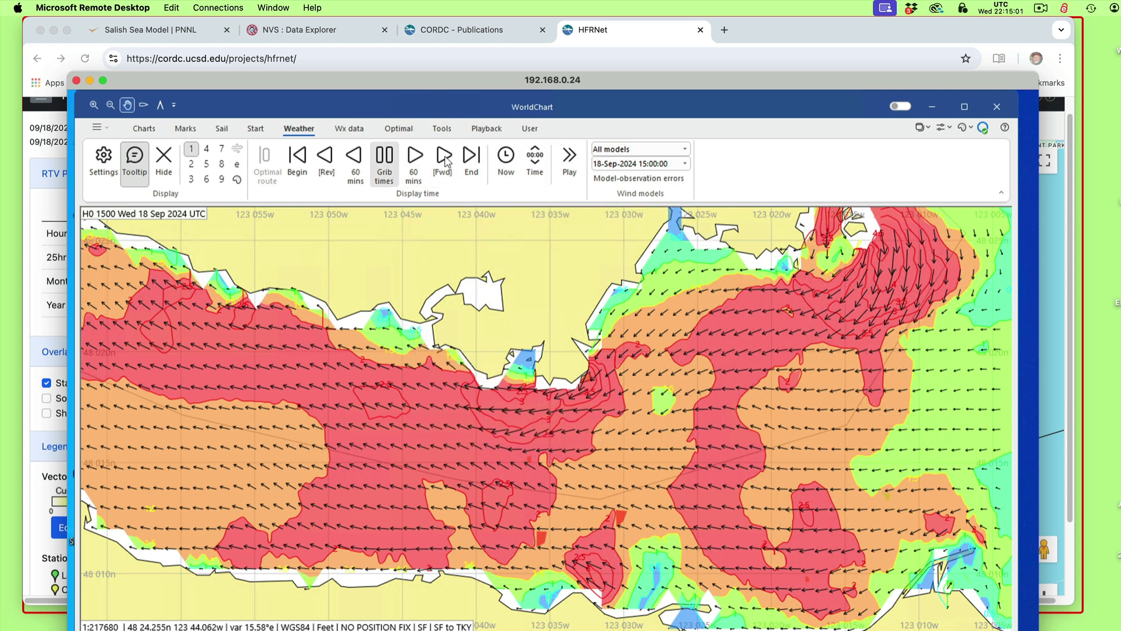
click(416, 158)
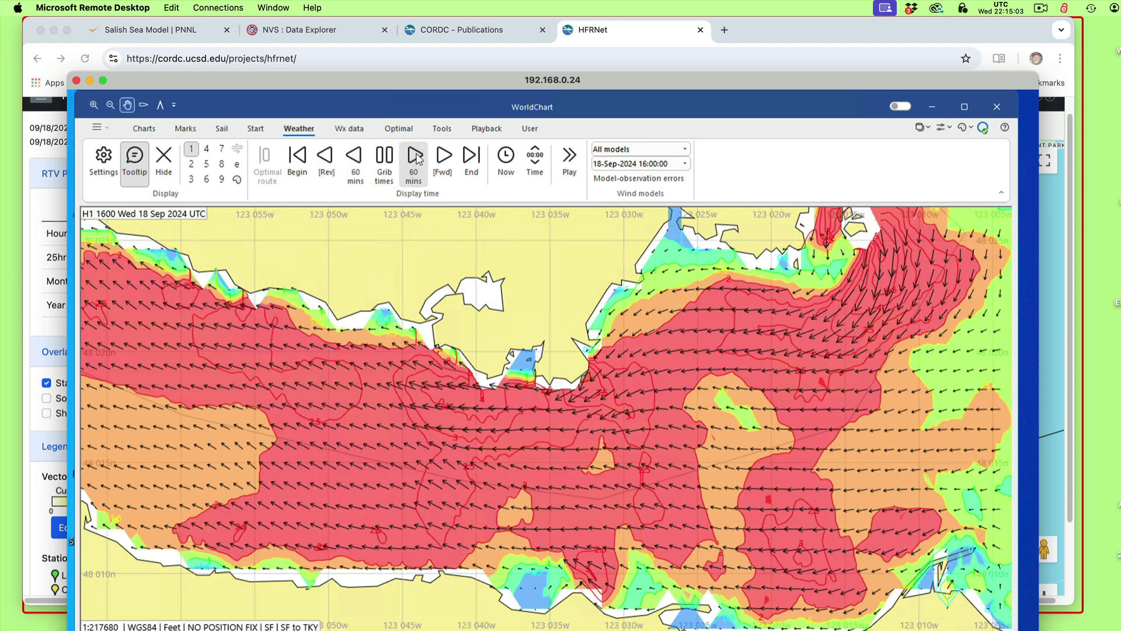
click(415, 158)
click(415, 158)
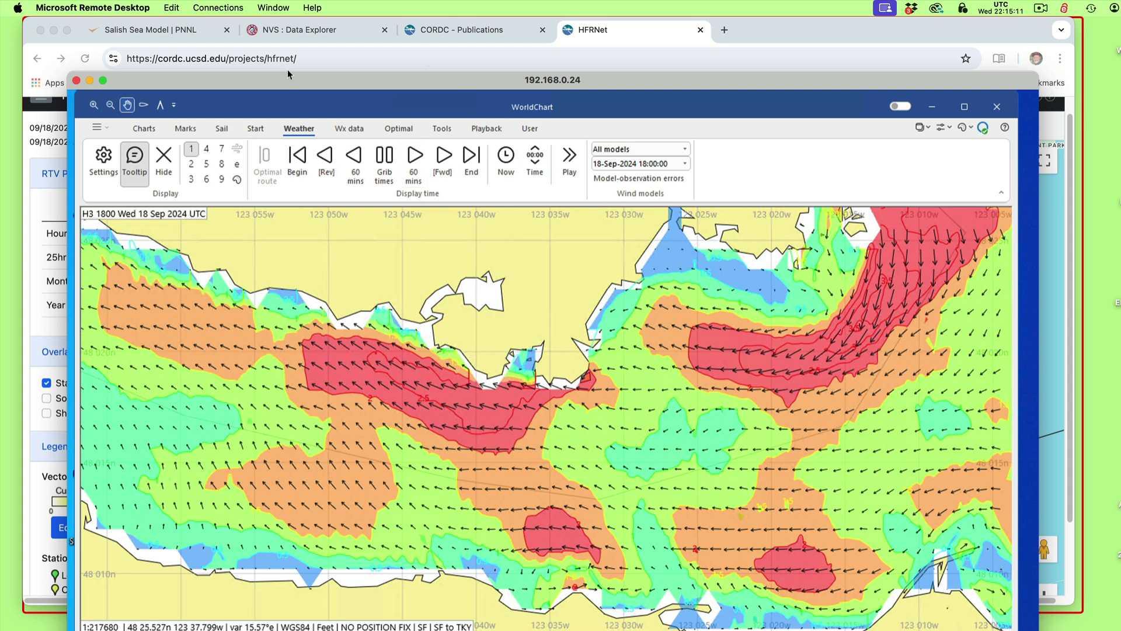
Step: Switch to the HFRNet map in the browser and advance the hourly radar currents to 09/18/2024 18:00 UTC
click(805, 34)
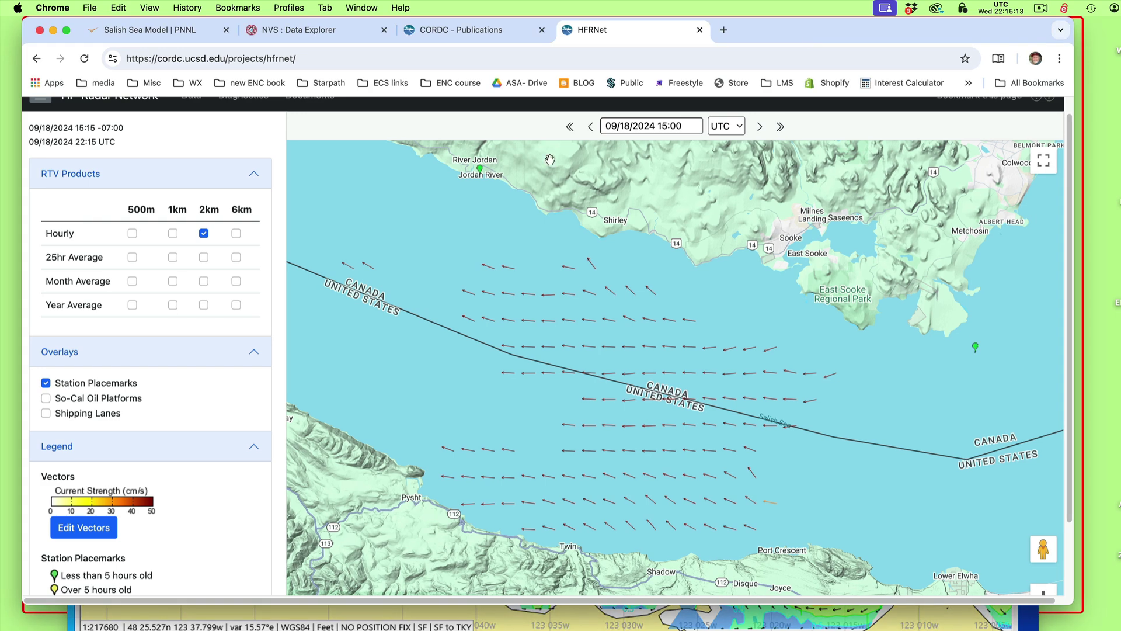
click(760, 126)
click(760, 127)
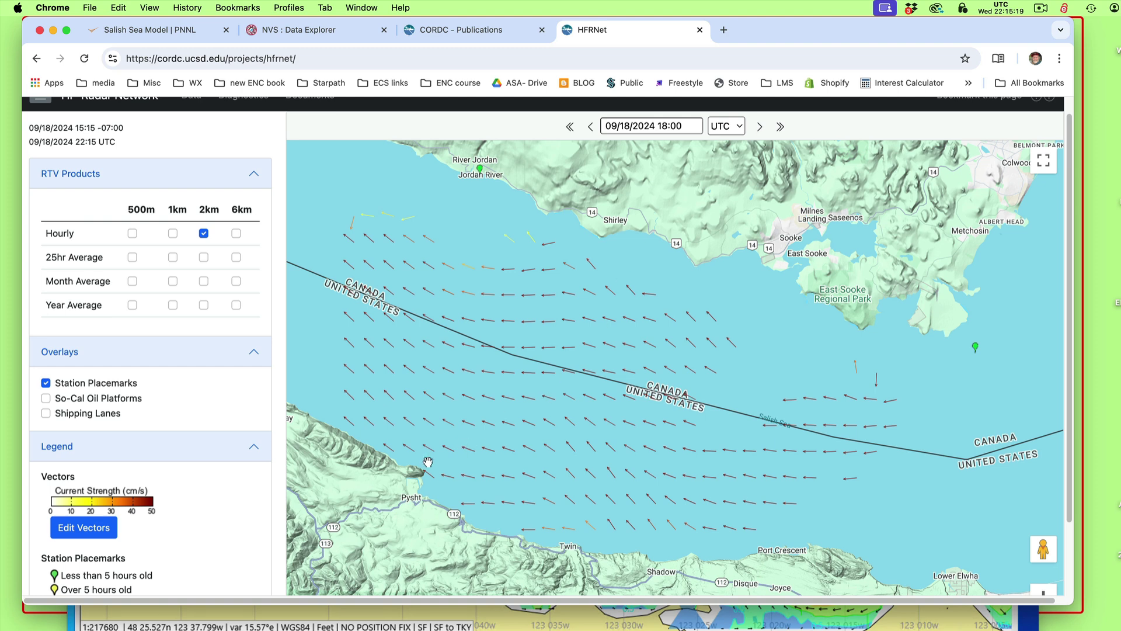
Step: Inspect the 18:00 UTC current vectors in mid-strait north of the border, in the west and northeast of Twin, closing their details
click(549, 346)
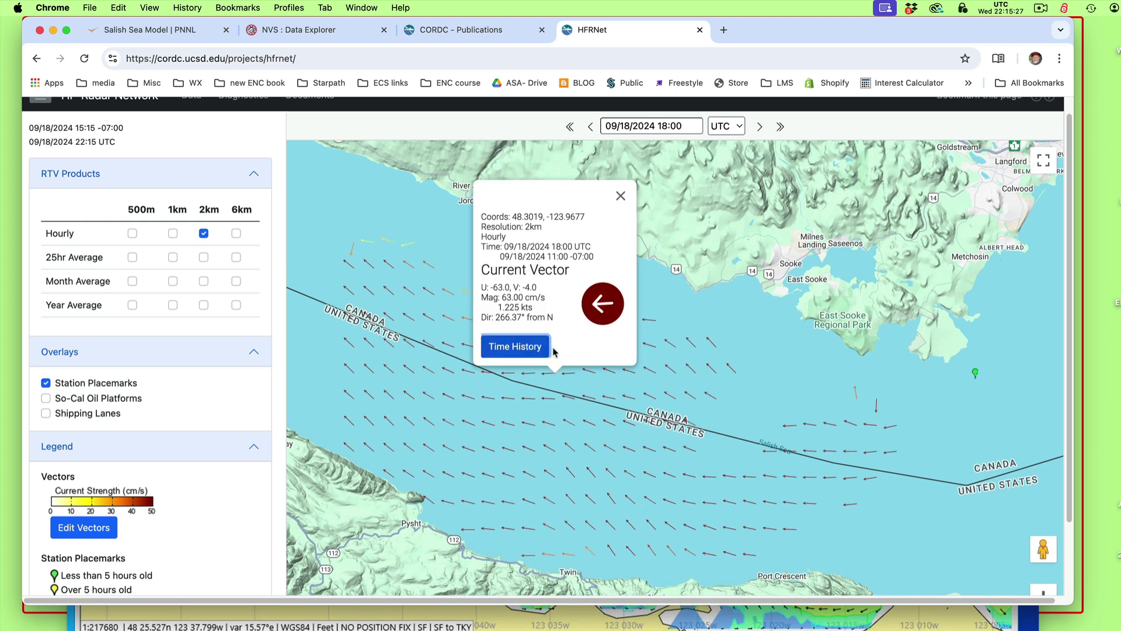
click(403, 393)
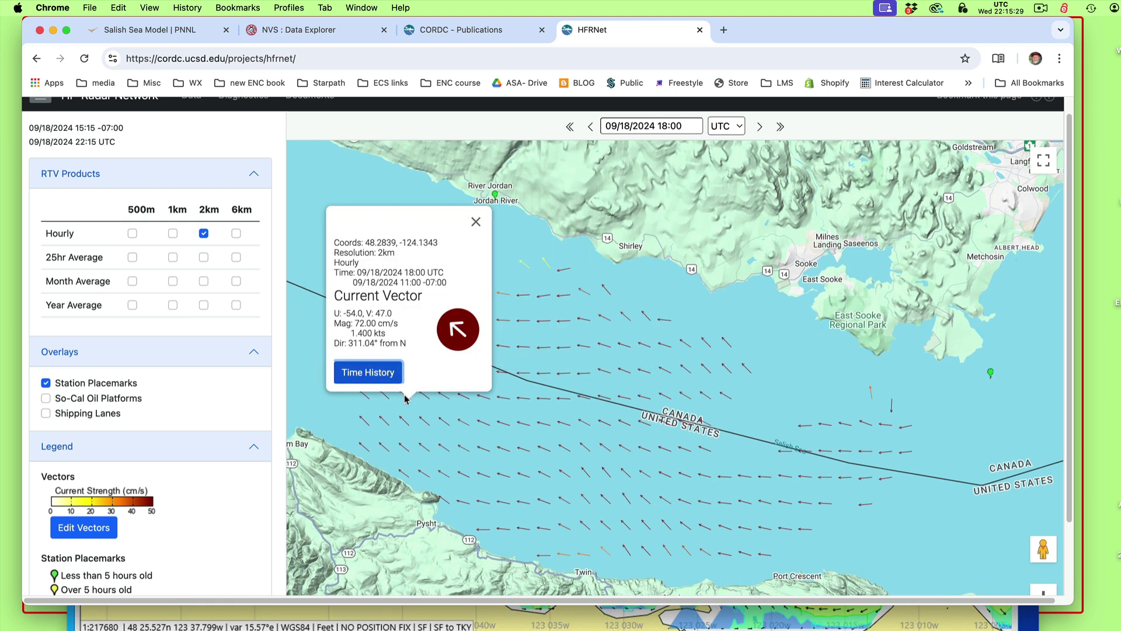
click(476, 222)
click(686, 501)
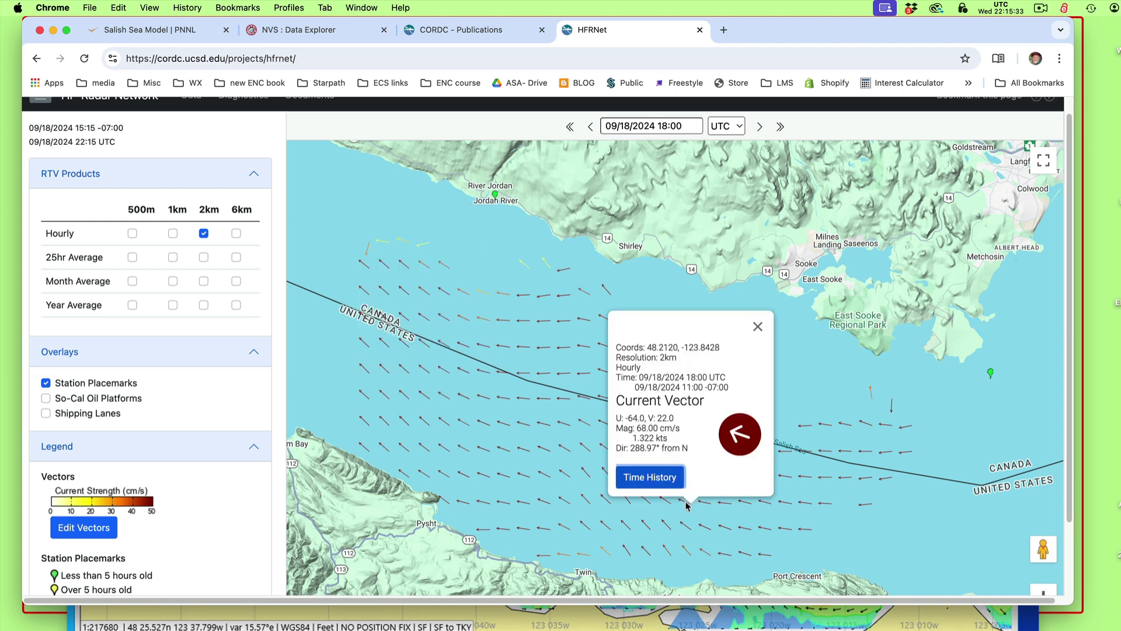
click(758, 327)
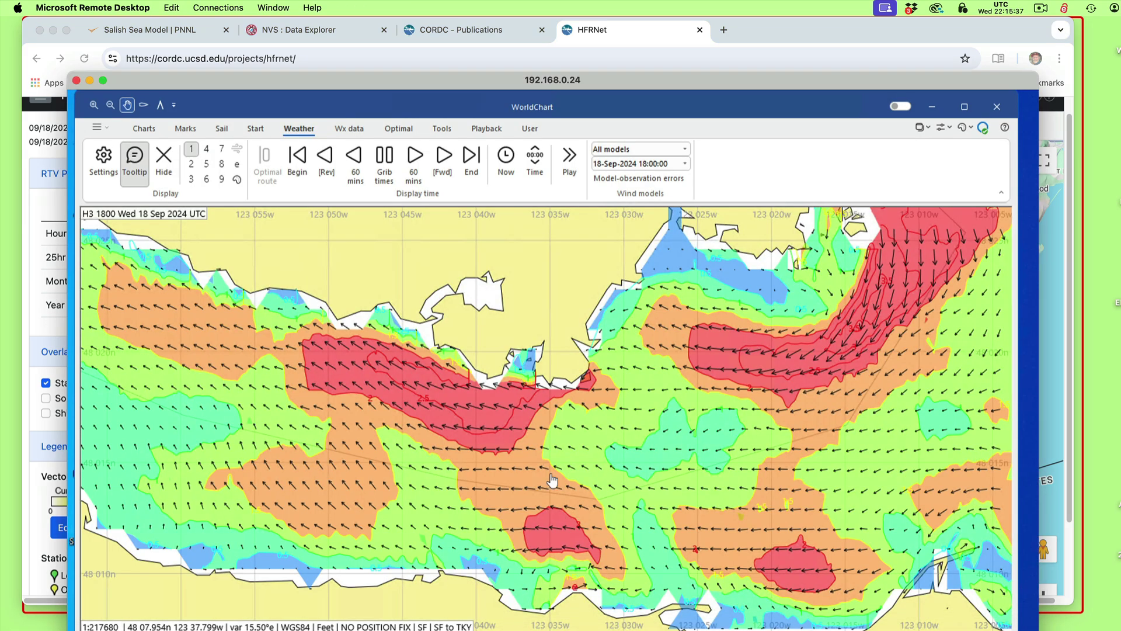
Step: Switch back to Expedition and advance the current forecast in 60-minute steps to 20:00 UTC
click(478, 616)
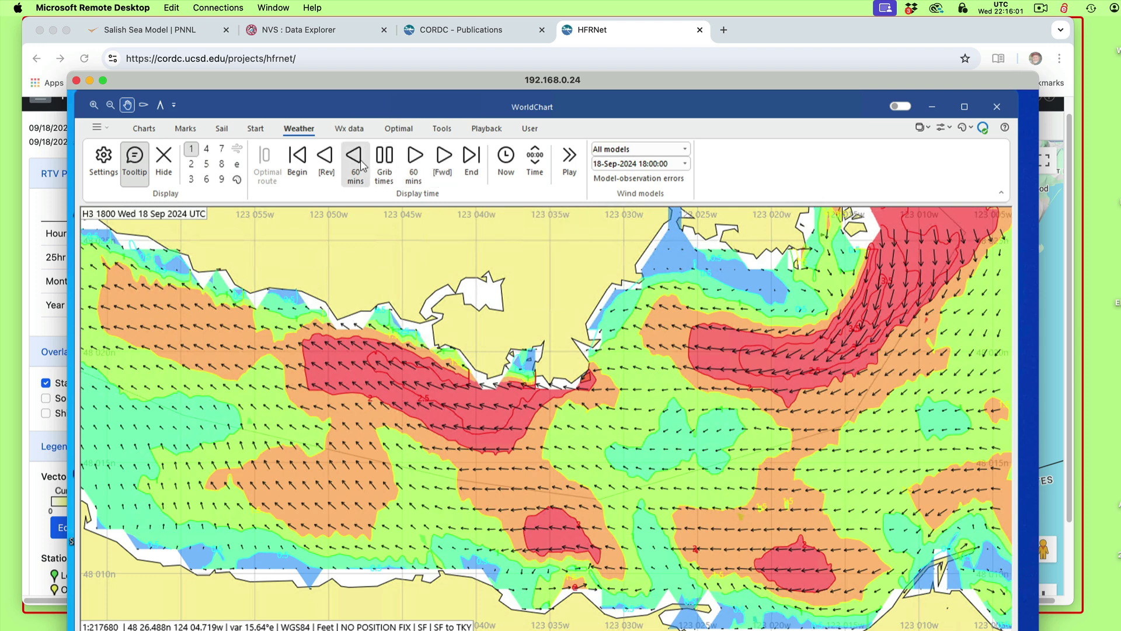
click(414, 157)
click(416, 155)
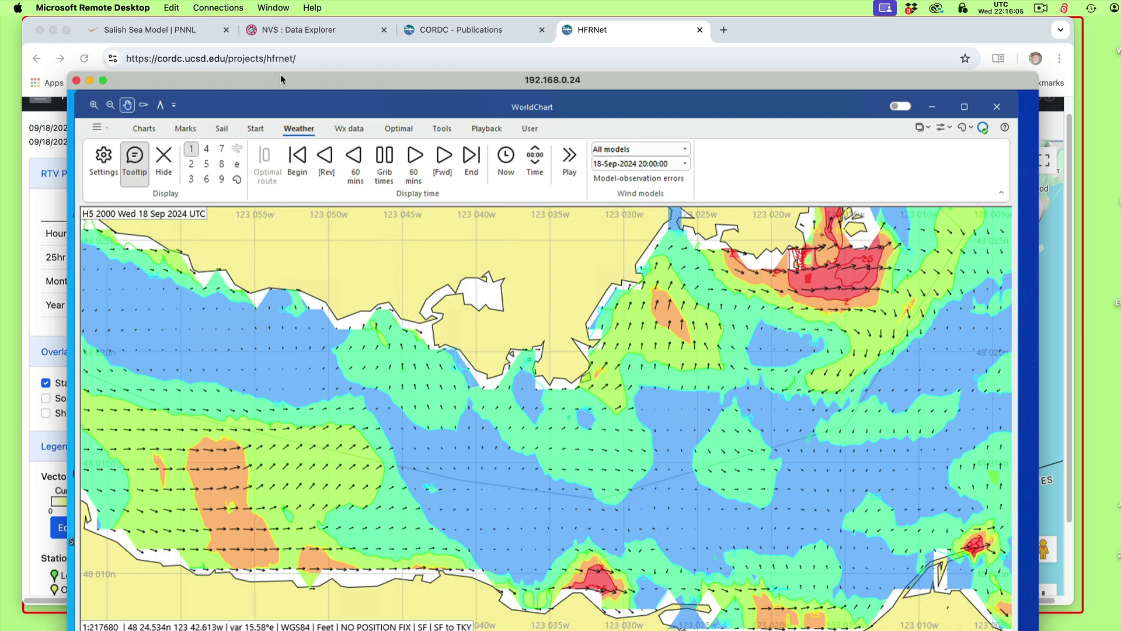
Step: Move the Expedition window off the browser and advance the HFRNet radar map to 09/18/2024 20:00 UTC
drag(272, 80, 832, 589)
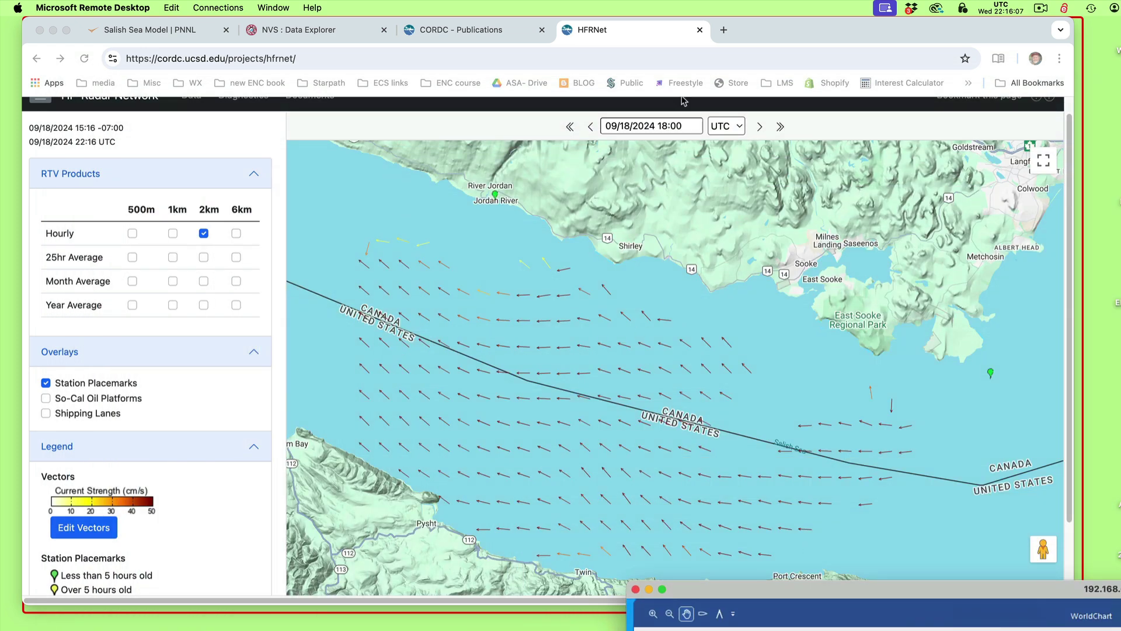
click(760, 128)
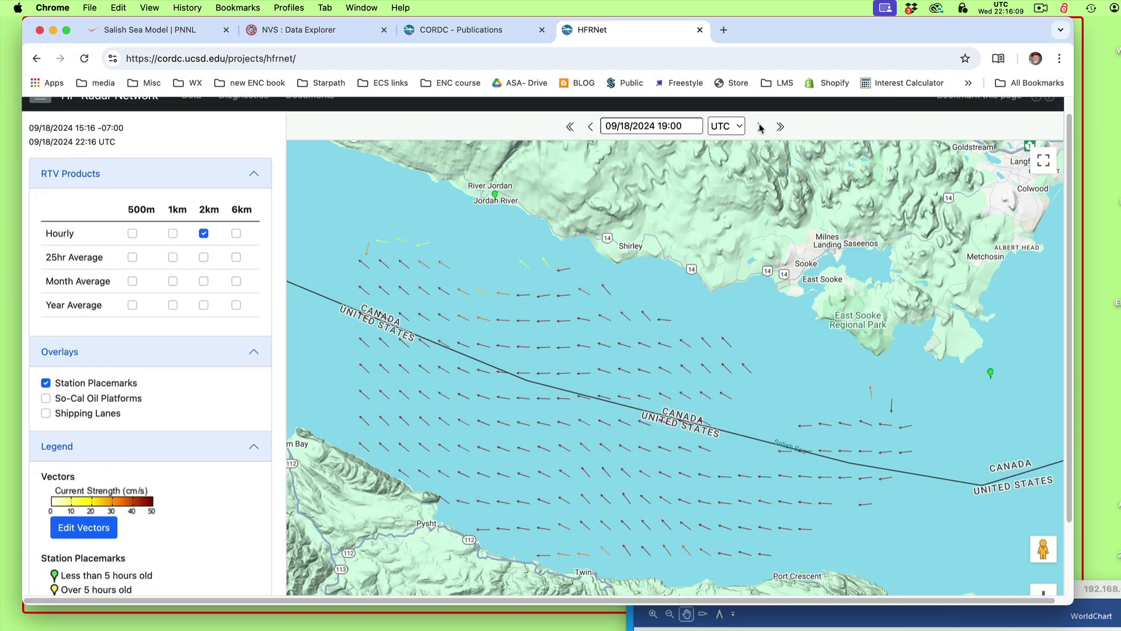
click(761, 128)
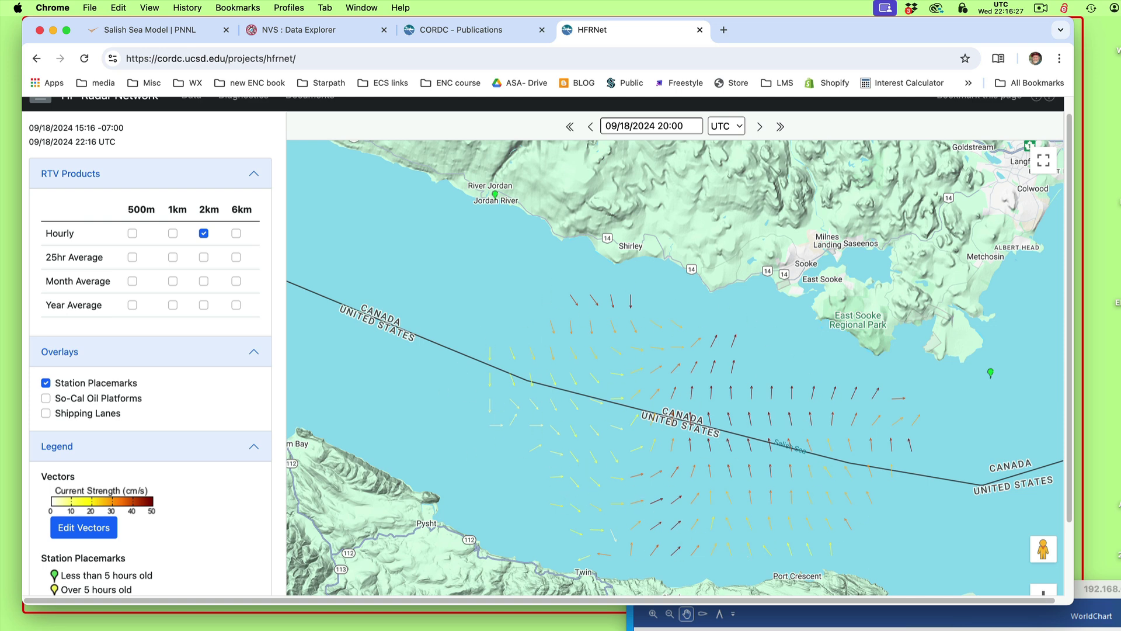
Step: Bring the Expedition window back over the browser so its whole current forecast chart is in view
drag(1104, 588, 642, 83)
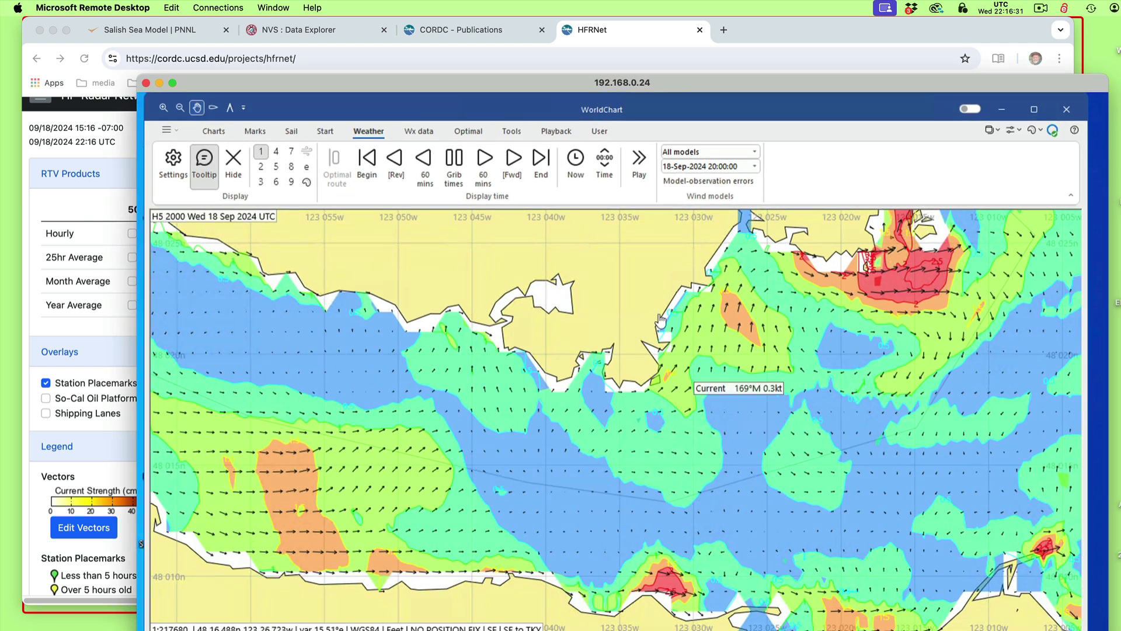
drag(717, 79, 625, 39)
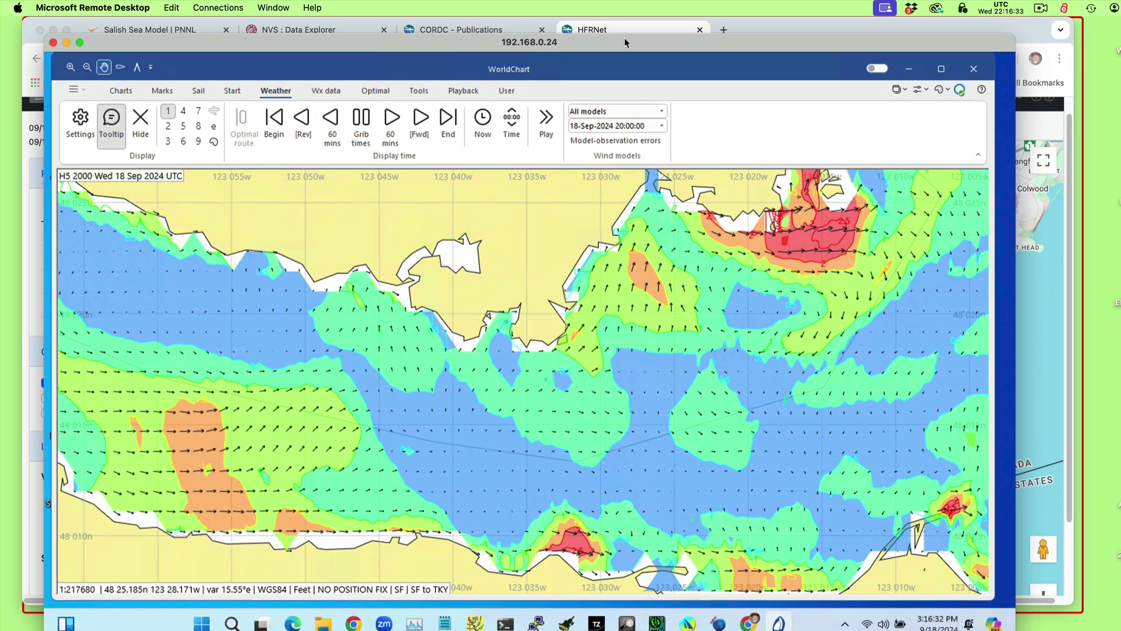